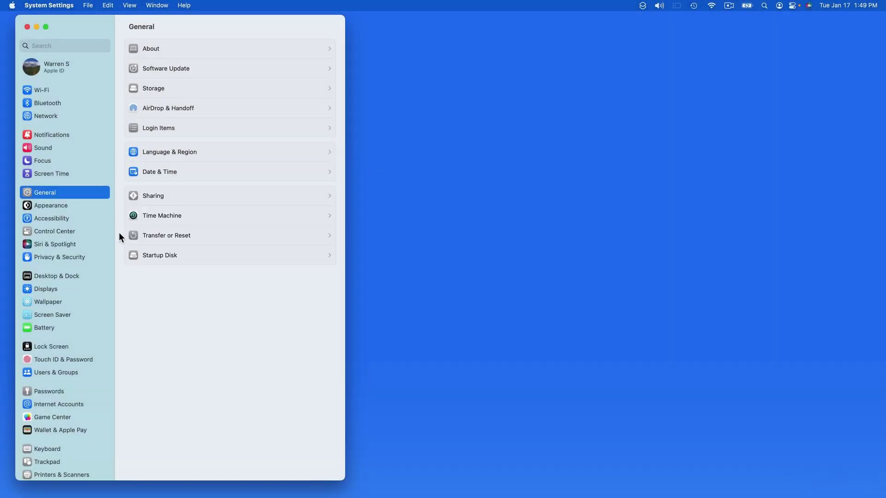
Show the About page for this MacBook Pro, down to two displays and 1.39 TB free of 4 TB
left_click(235, 49)
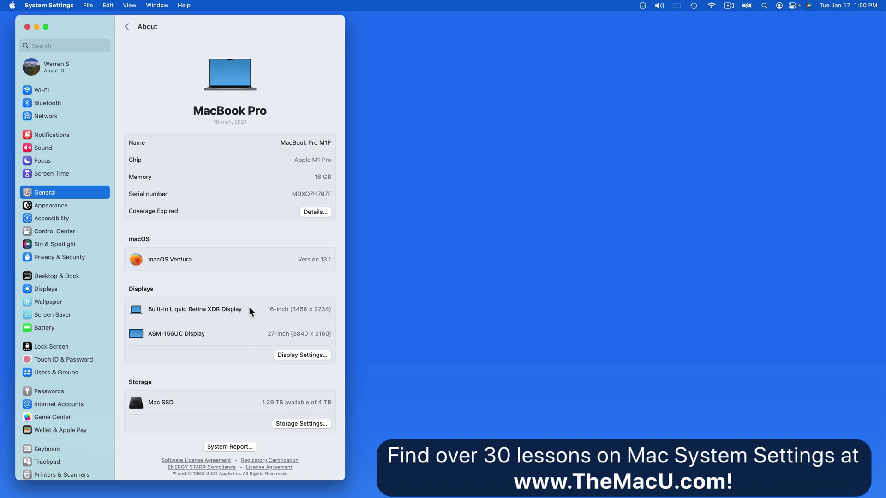
scroll(249, 311, "down", 1)
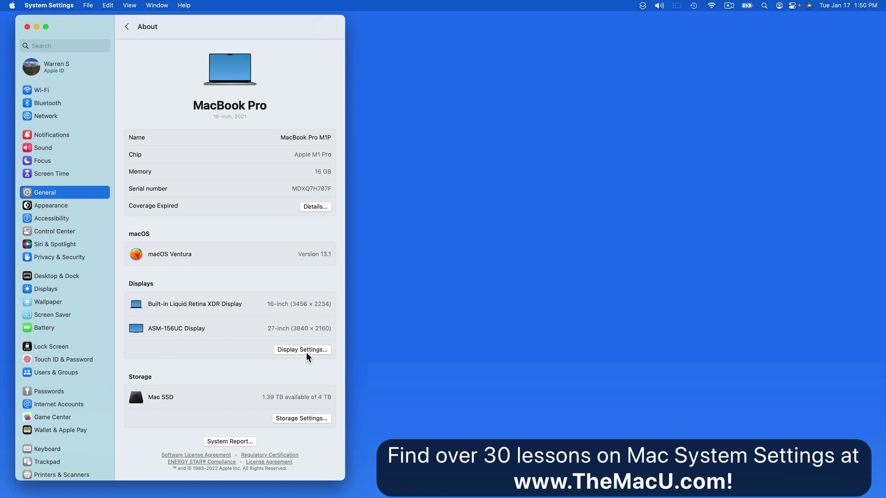
left_click(234, 443)
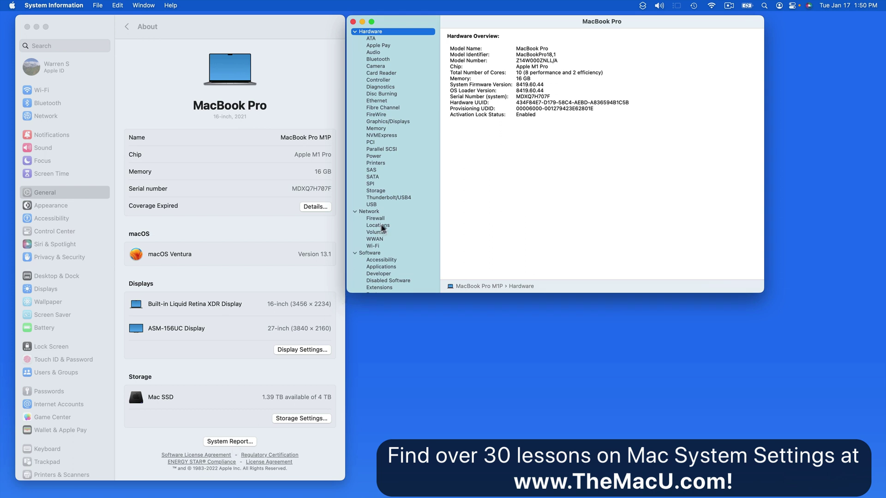
left_click(382, 104)
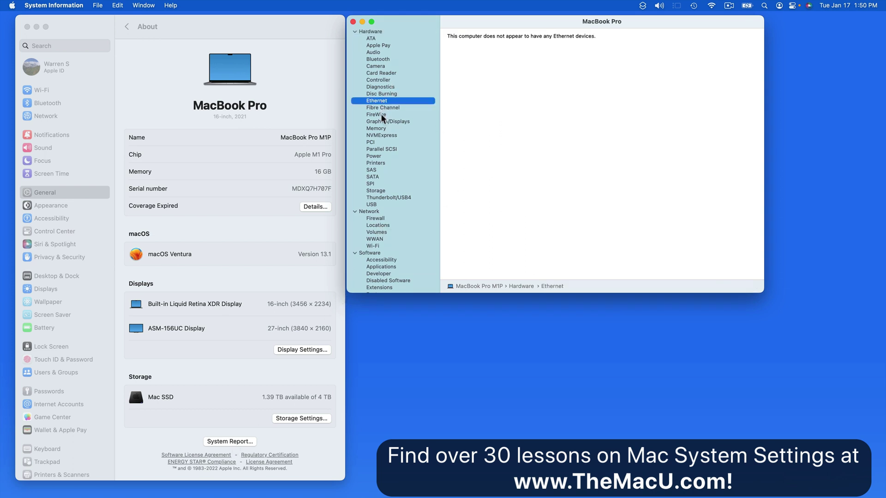
left_click(381, 130)
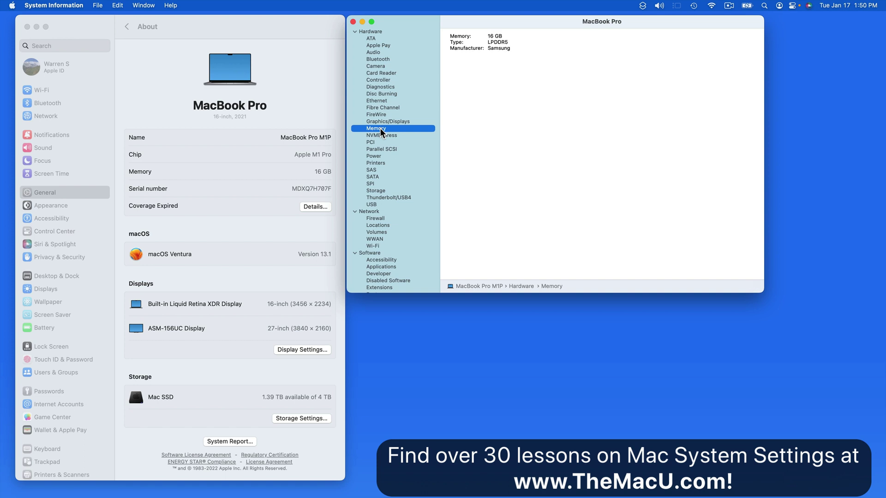
left_click(381, 192)
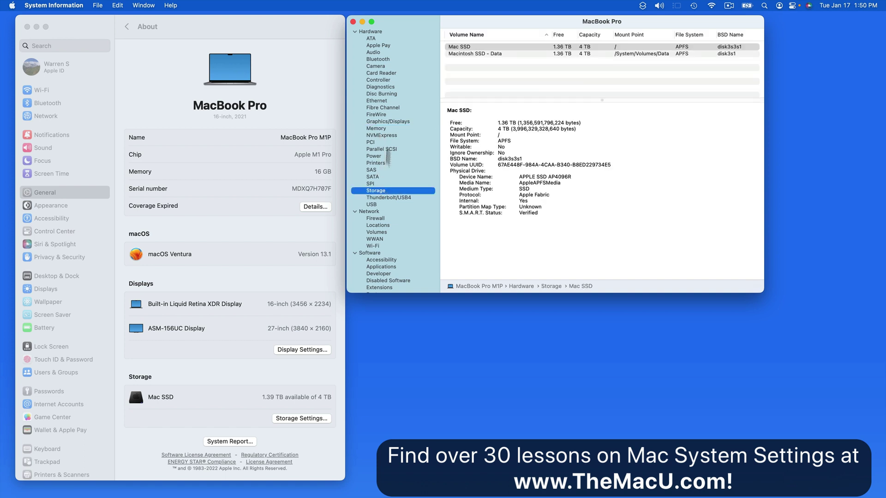
left_click(379, 33)
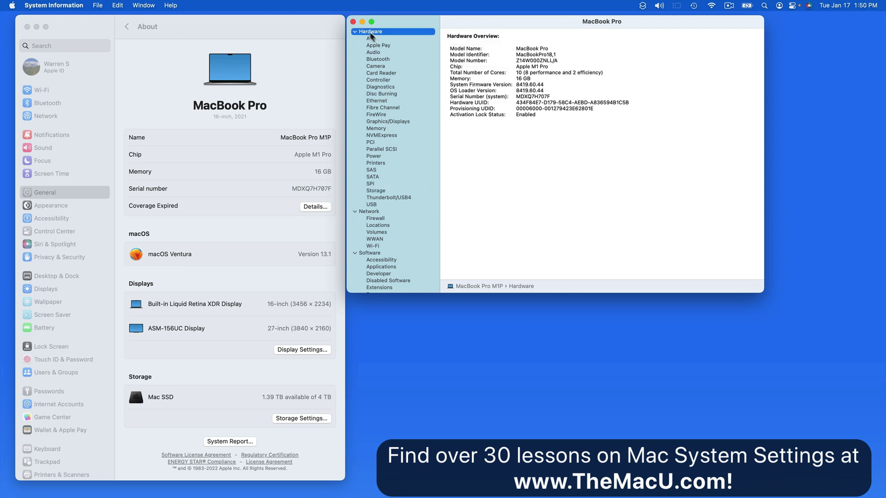
left_click(353, 22)
Return to General and show Software Update reporting macOS Ventura 13.1 (22C65) up to date
left_click(128, 26)
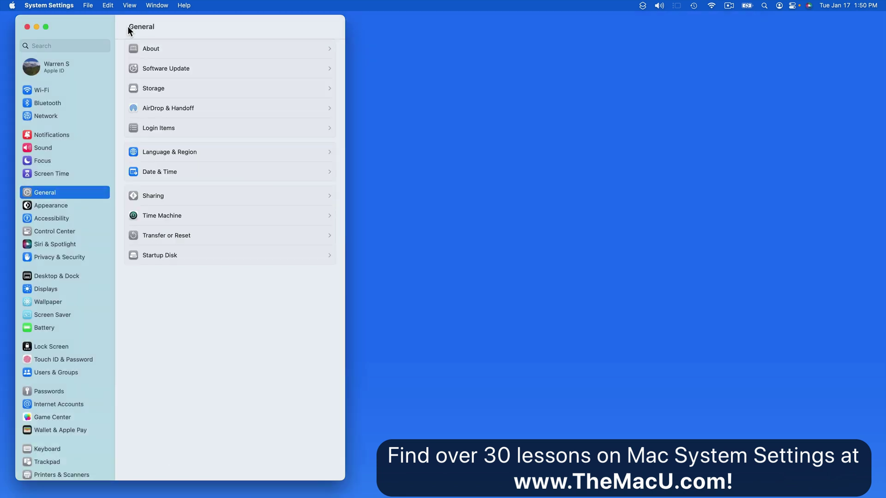
left_click(218, 70)
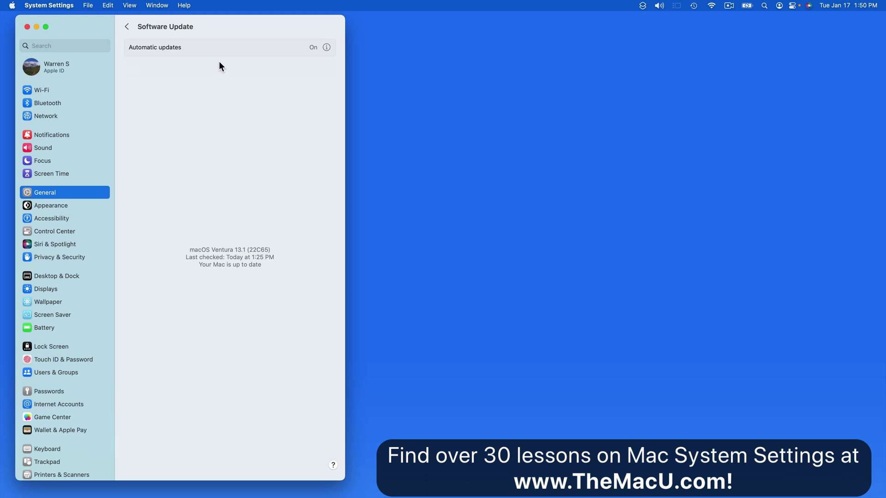
key("super+space")
type("app")
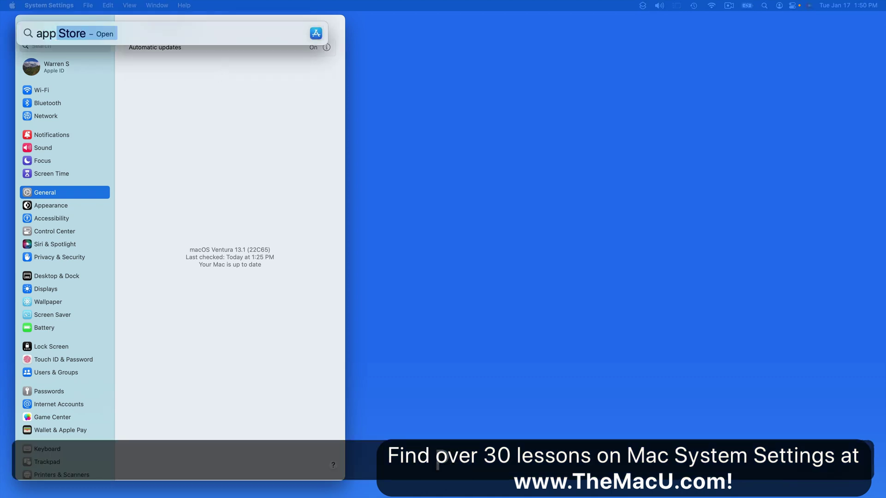
key("Return")
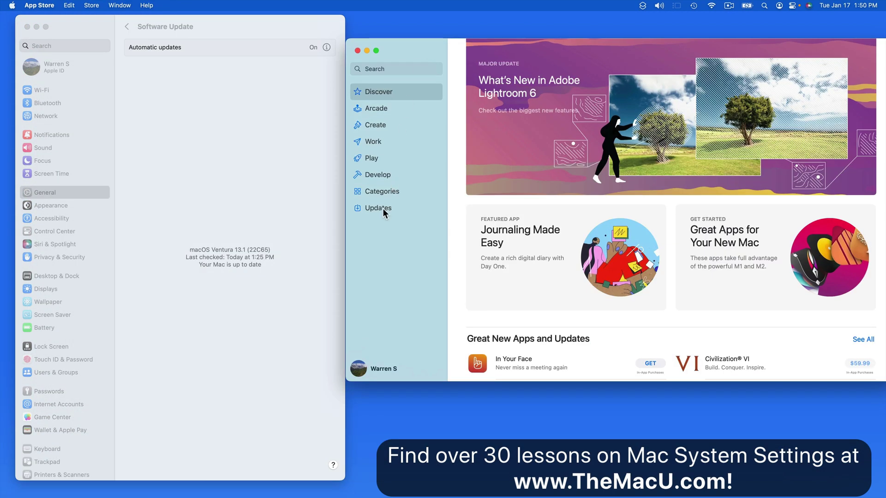
left_click(382, 209)
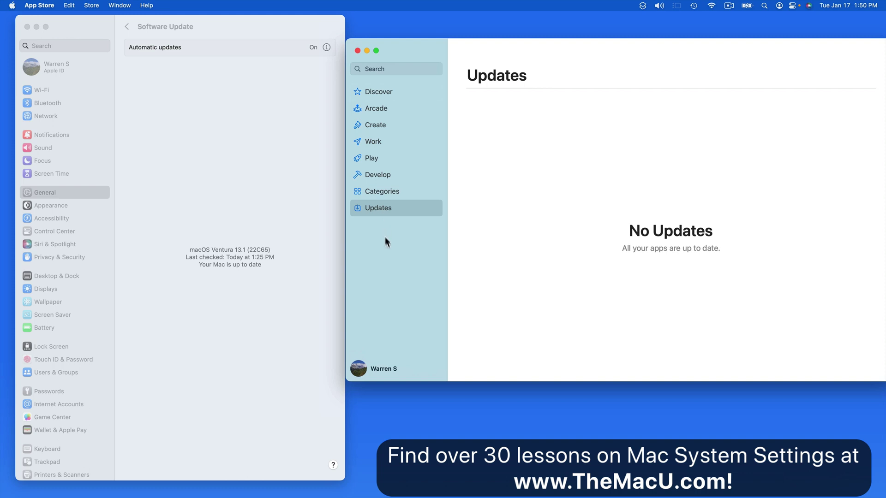
key("super+q")
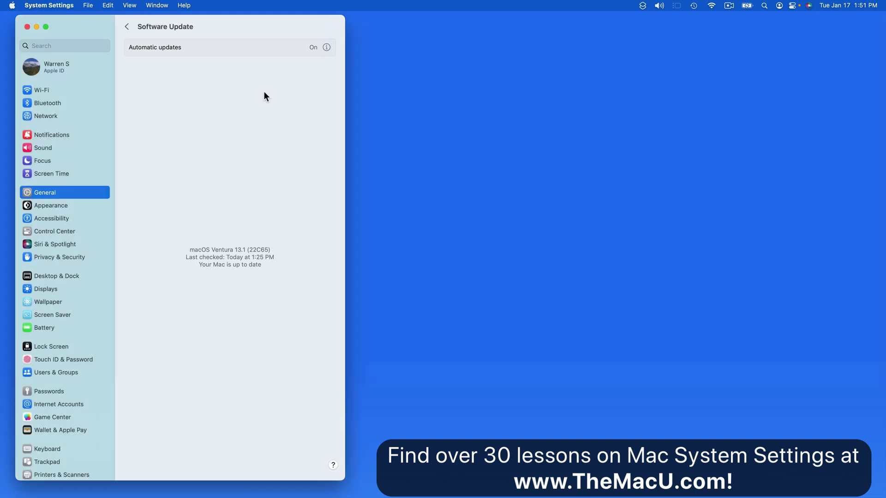
Switch on automatic Security Responses, App Store and macOS update installs, then return to General
left_click(327, 47)
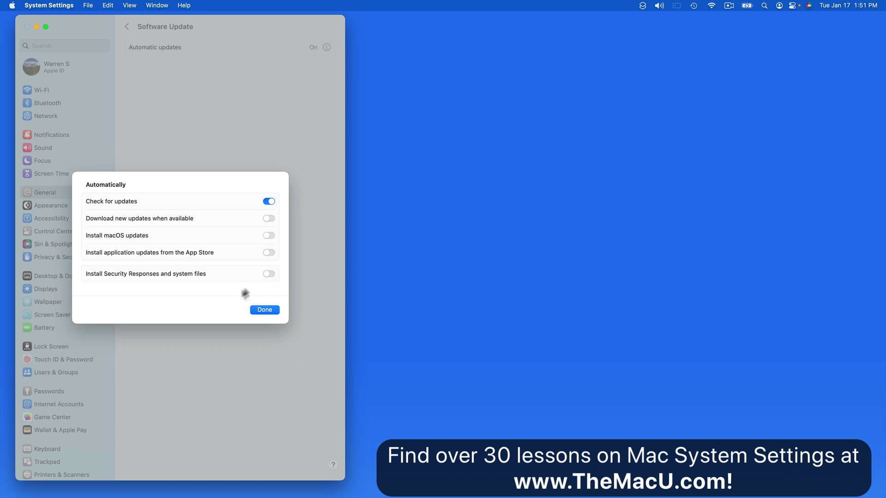
left_click(268, 274)
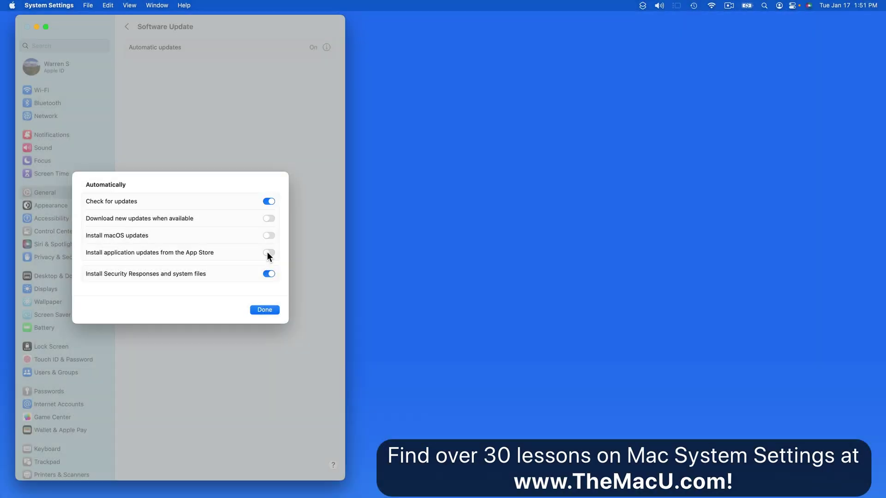
left_click(268, 253)
left_click(266, 236)
left_click(276, 310)
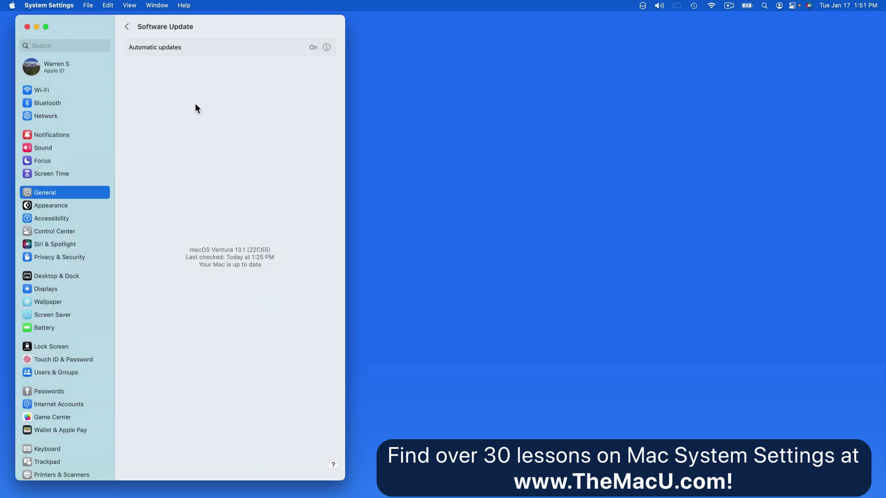
left_click(126, 27)
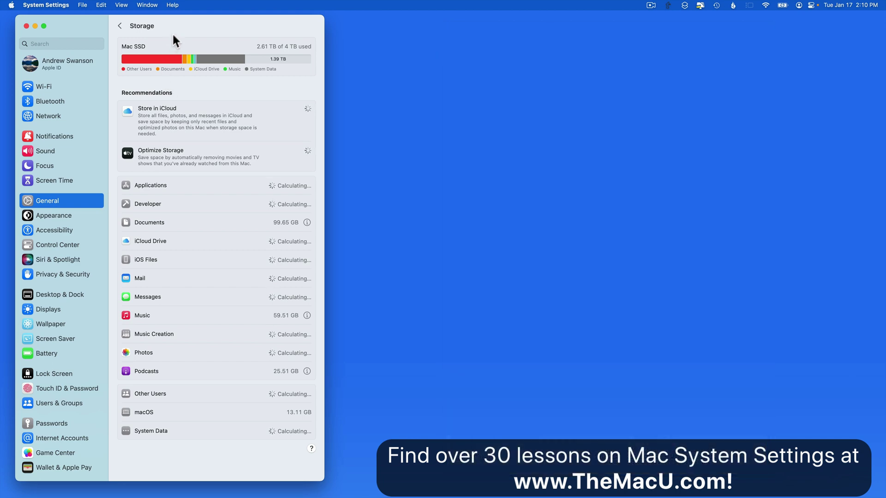
Inspect the storage bar: Documents 99.65 GB, Music 59.51 GB, Podcasts 25.51 GB, macOS 13.11 GB
mouse_move(156, 60)
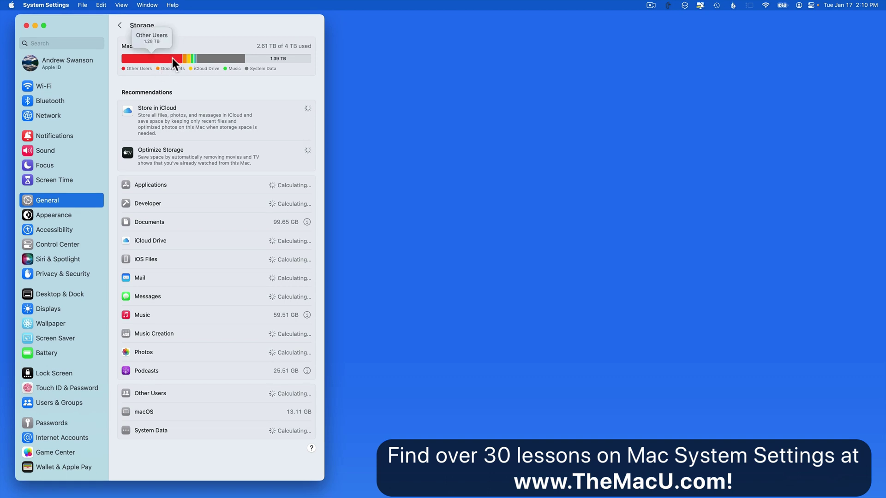
mouse_move(189, 61)
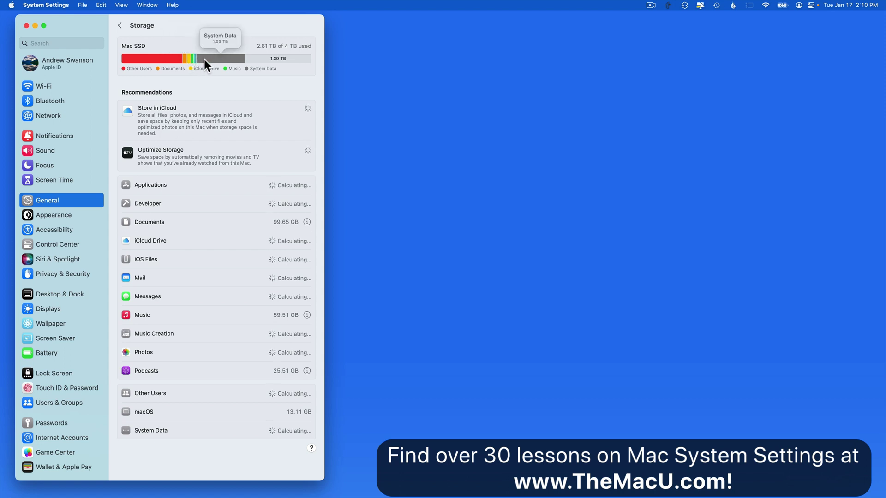
mouse_move(260, 63)
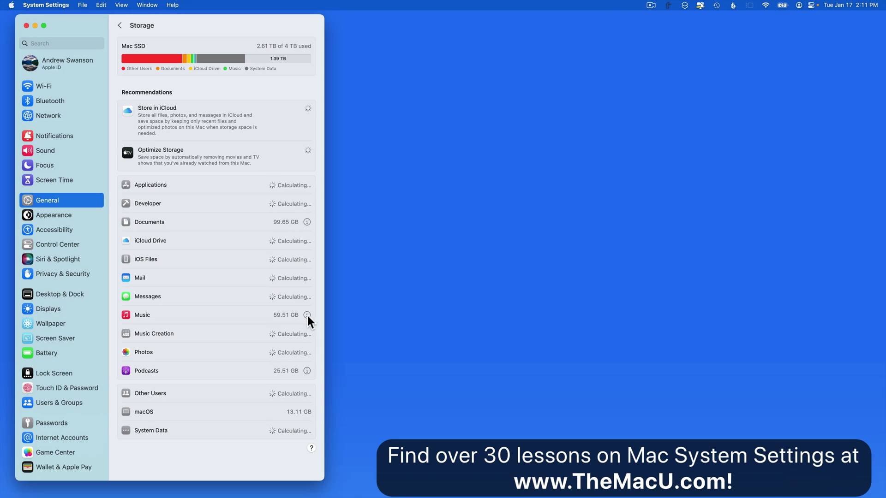
In Music storage details, select the Getting the Picture music video and choose Delete…
left_click(306, 315)
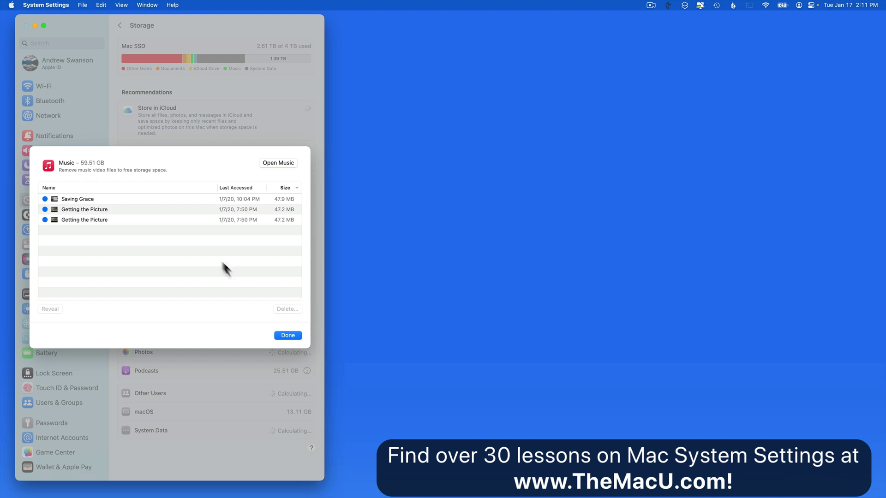
left_click(173, 199)
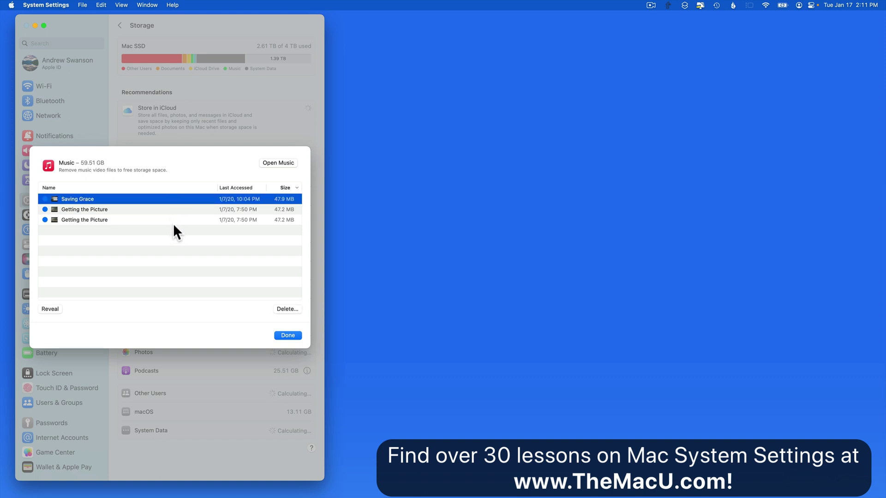
left_click(173, 223)
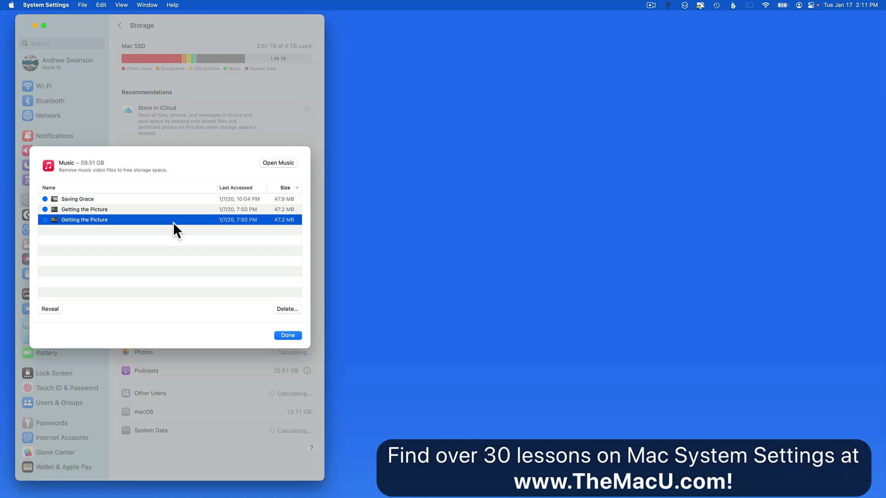
left_click(289, 309)
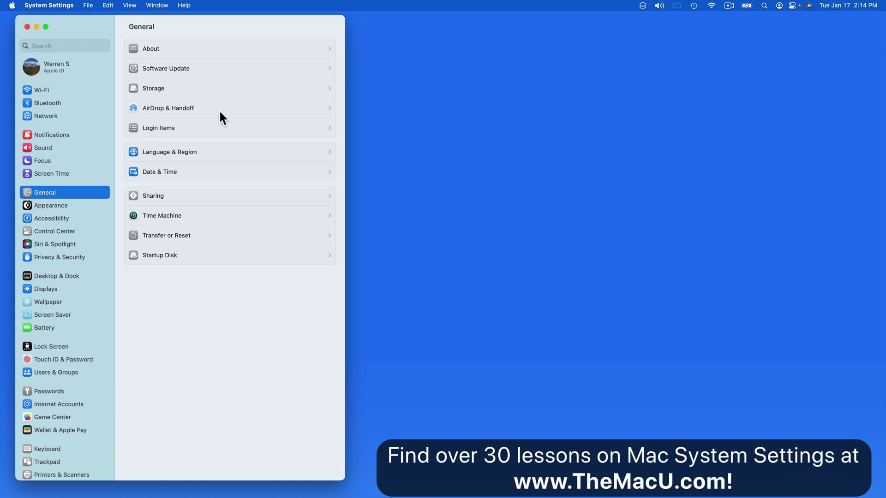
In AirDrop & Handoff, keep Handoff on and set AirDrop to Contacts Only
left_click(220, 113)
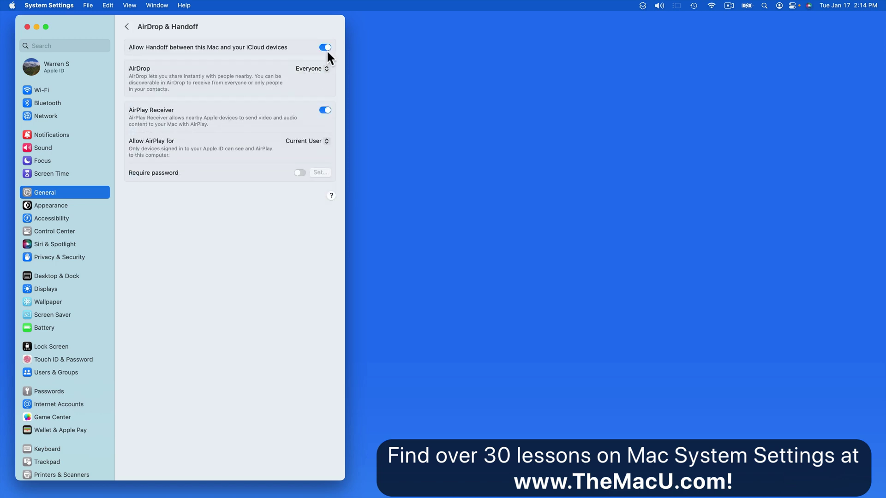
left_click(324, 47)
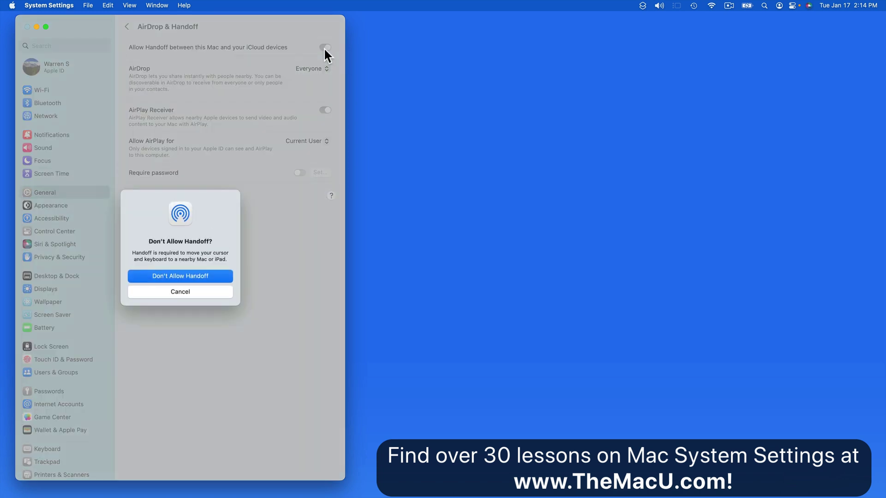
left_click(200, 292)
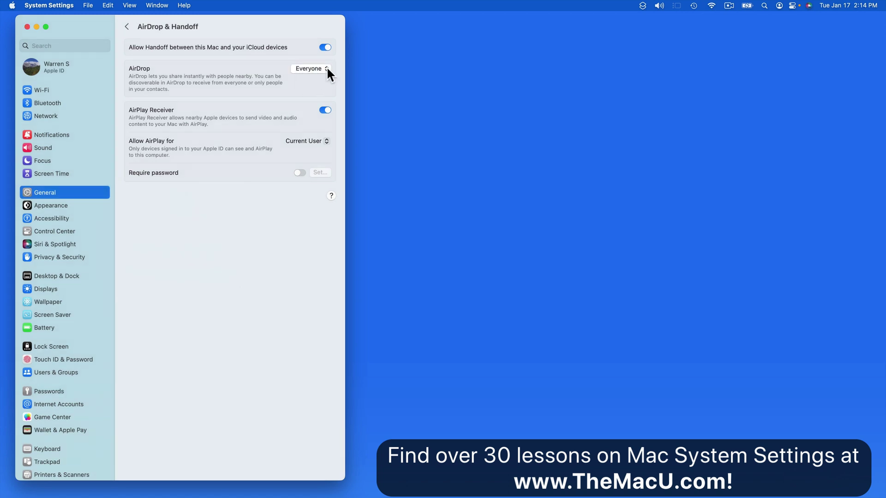
left_click(328, 69)
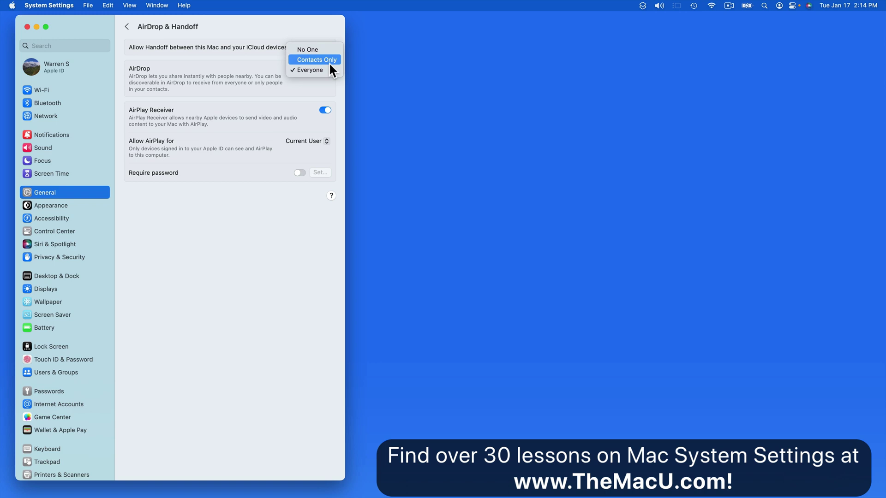
left_click(329, 62)
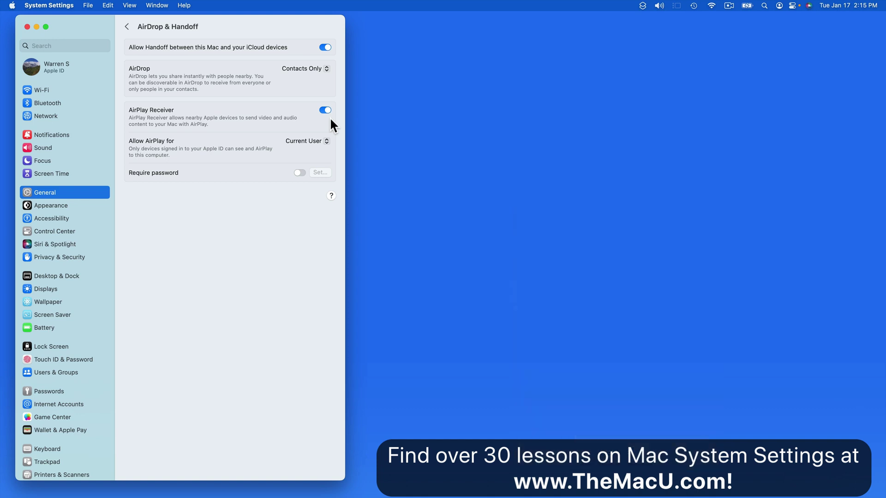
Allow AirPlay for Everyone and save a required AirPlay password
left_click(326, 142)
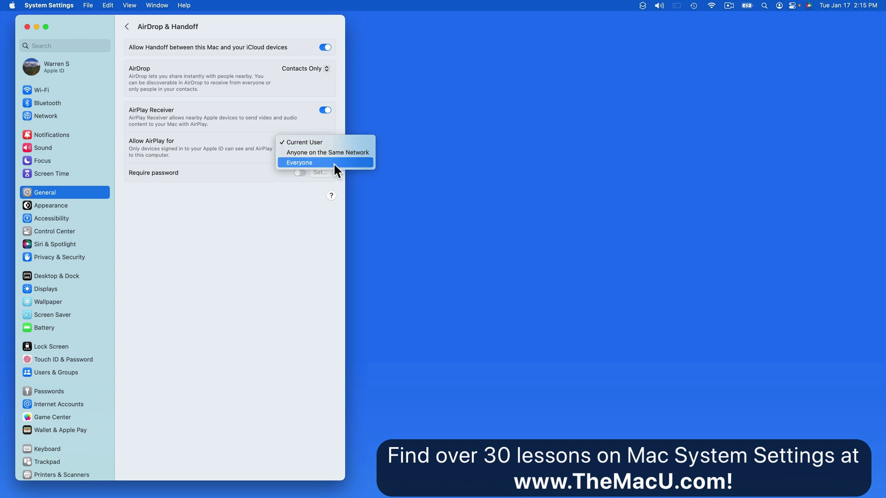
left_click(333, 164)
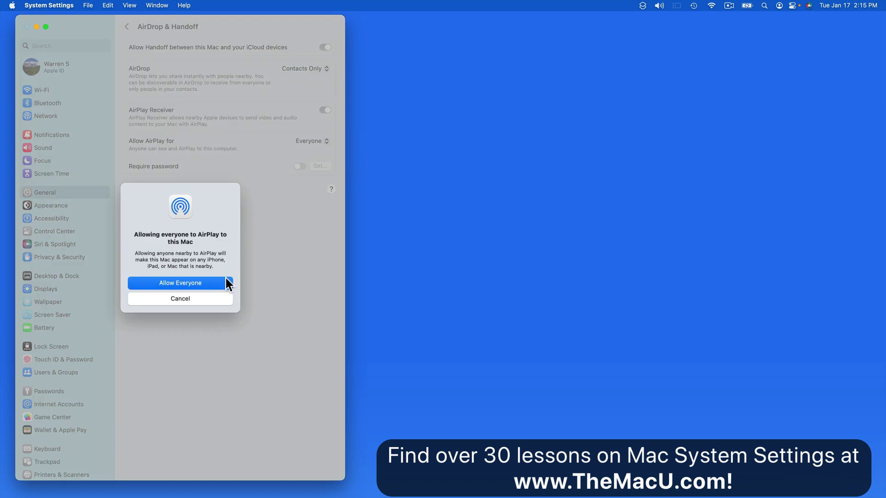
left_click(201, 283)
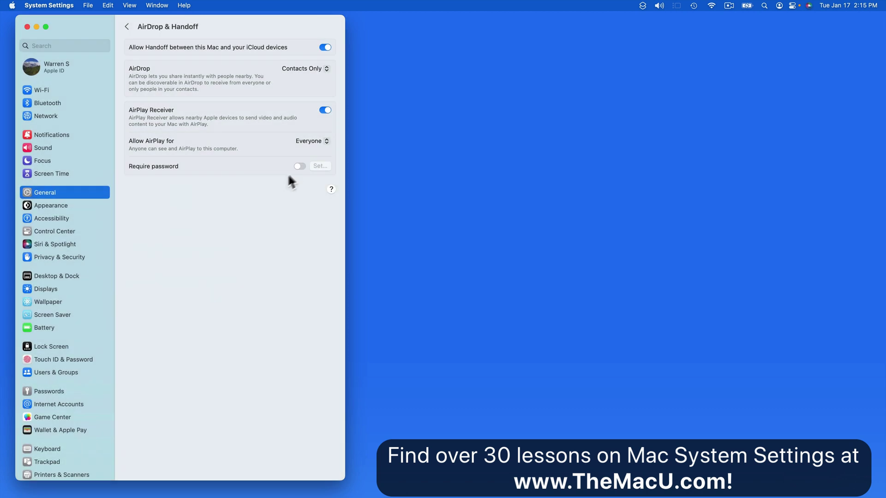
left_click(300, 167)
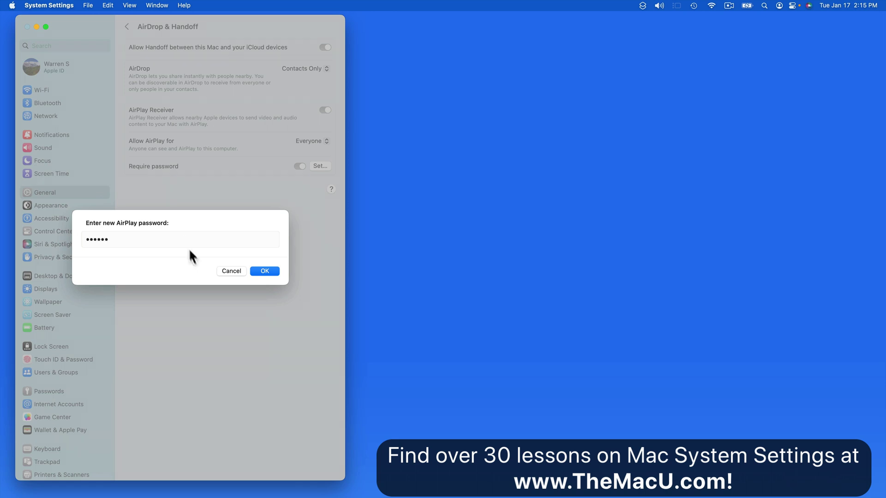
left_click(267, 273)
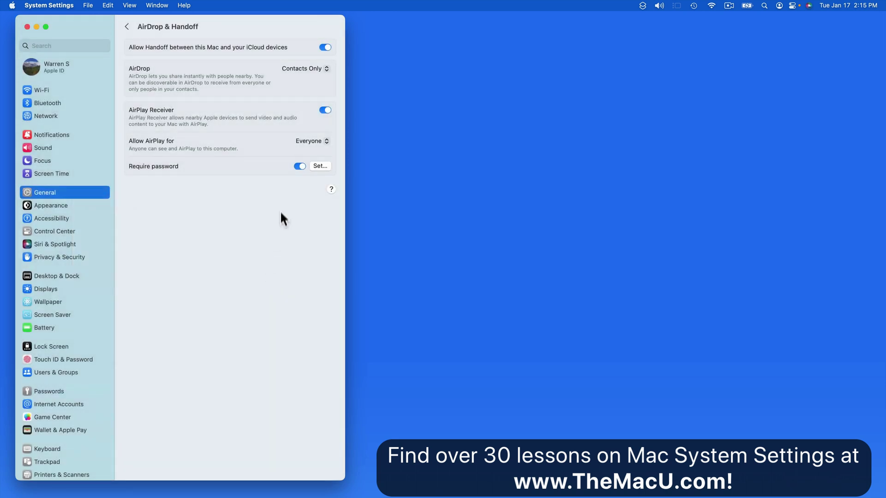
Drop the AirPlay password, restrict AirPlay to Current User, and return to General
left_click(303, 167)
left_click(315, 141)
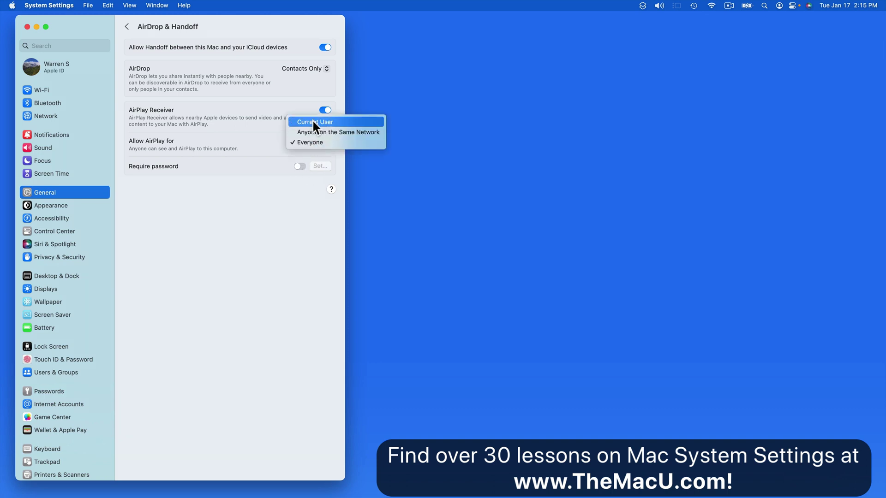
left_click(312, 122)
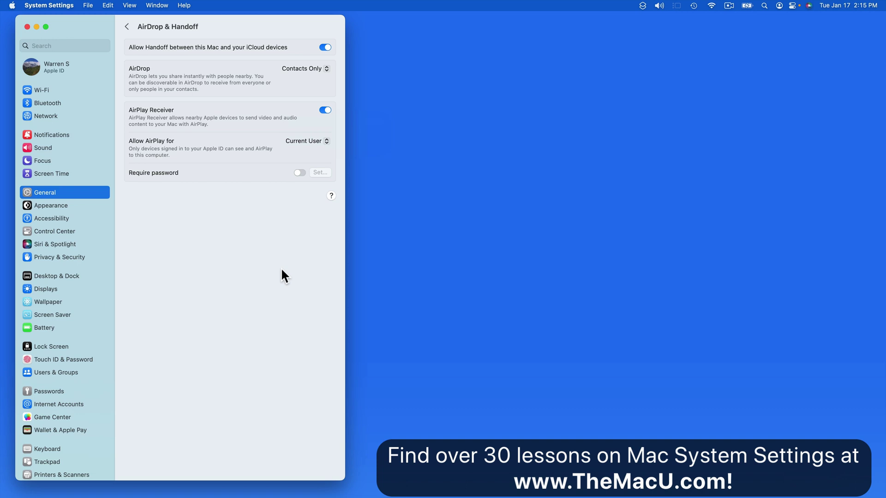
left_click(129, 27)
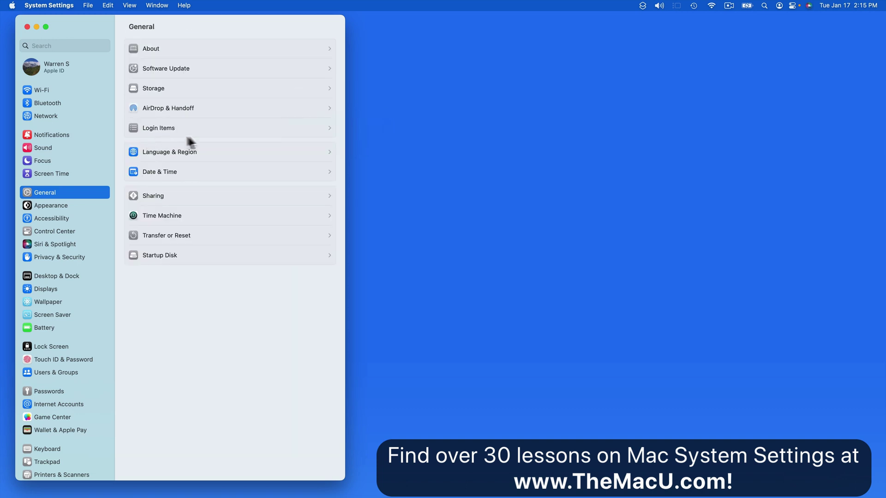
Add Calendar to Open at Login in Login Items and re-allow Backblaze in the background
left_click(219, 127)
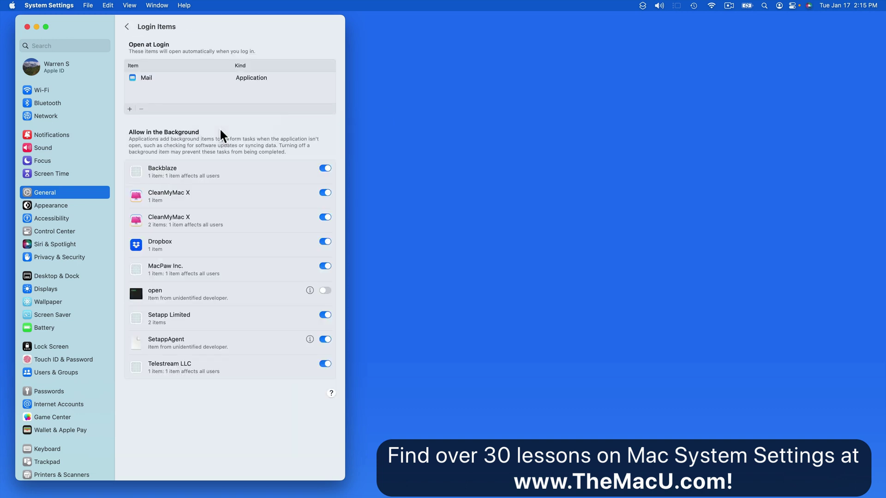
left_click(129, 109)
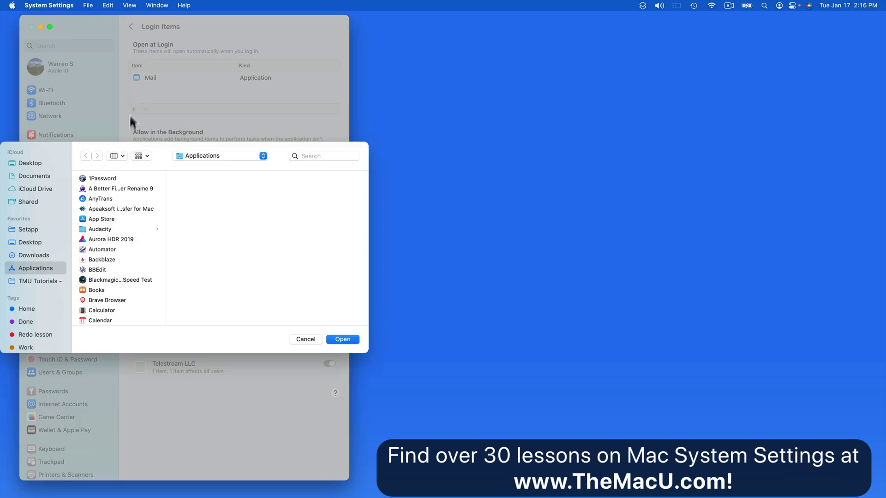
scroll(111, 236, "down", 4)
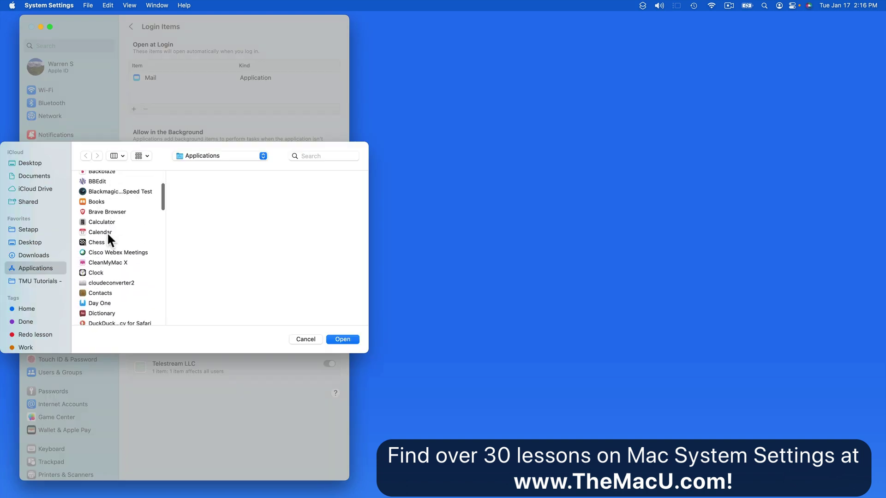
left_click(106, 232)
left_click(335, 340)
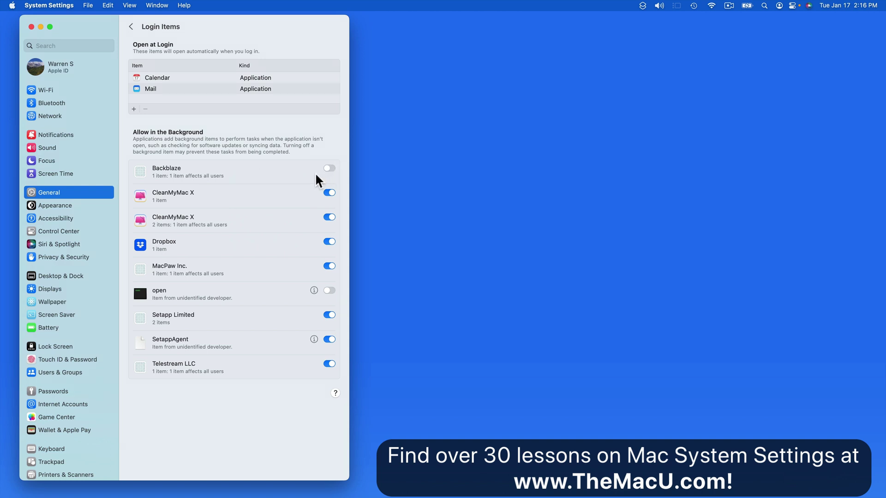
left_click(329, 168)
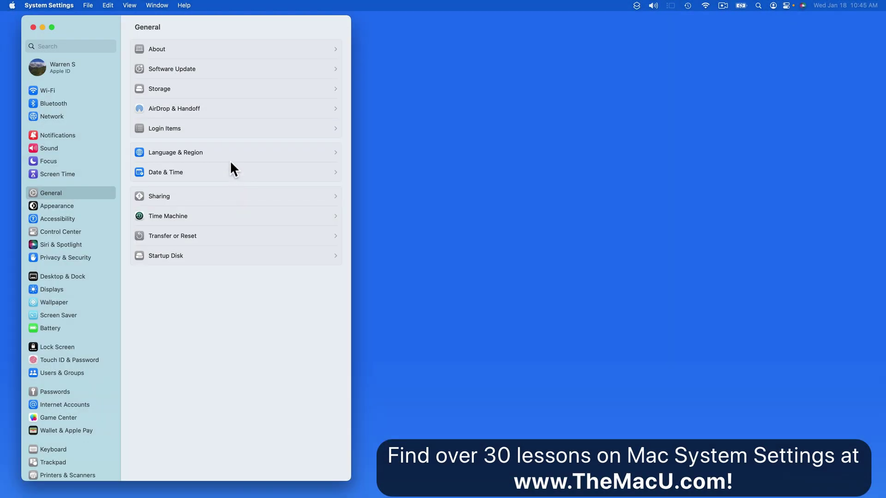
Add Español (EE. UU.) under Preferred Languages and make it the primary language
left_click(230, 159)
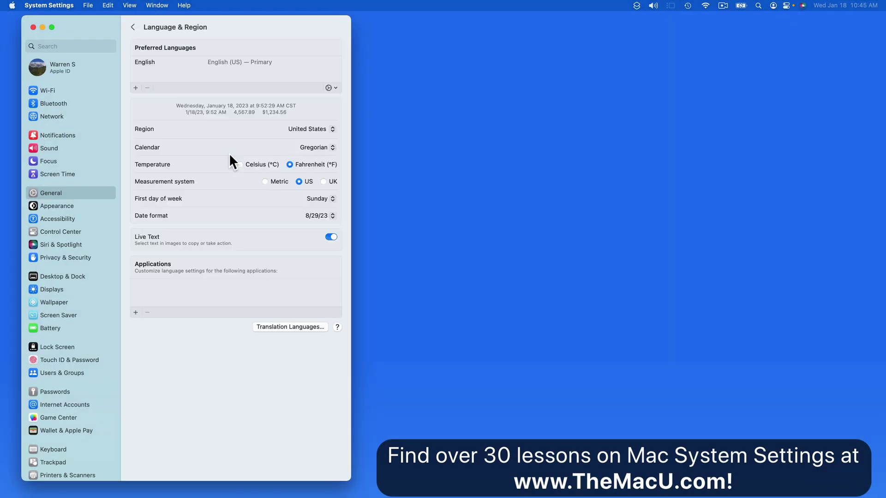
left_click(143, 63)
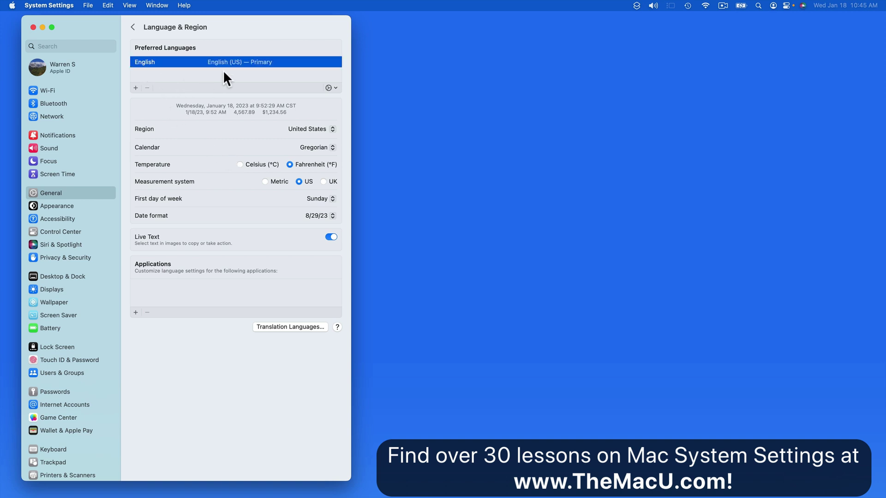
left_click(135, 87)
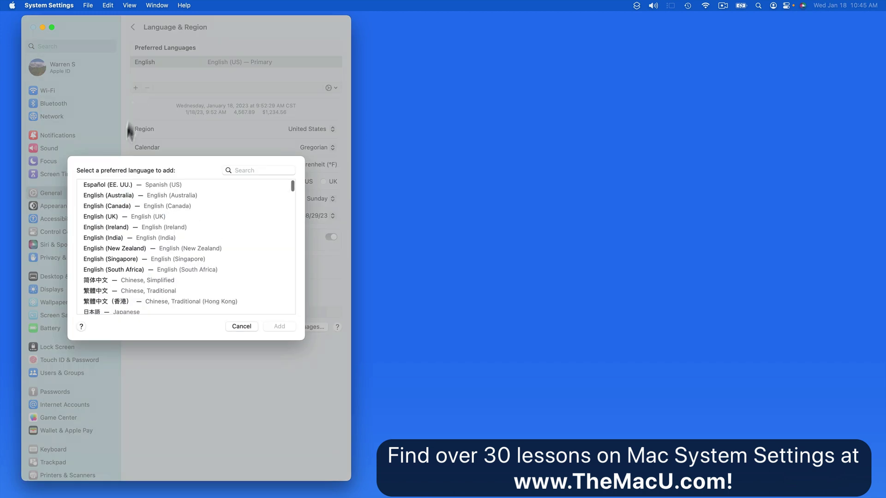
scroll(122, 245, "down", 10)
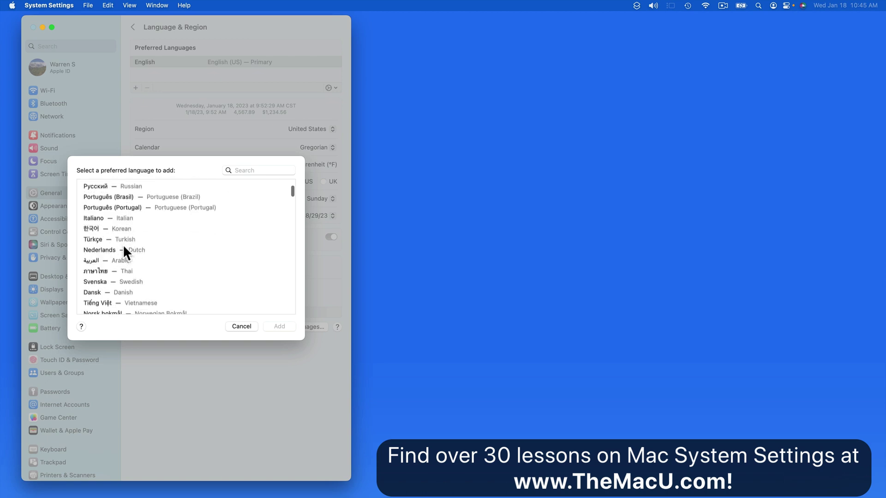
scroll(123, 244, "up", 10)
left_click(145, 184)
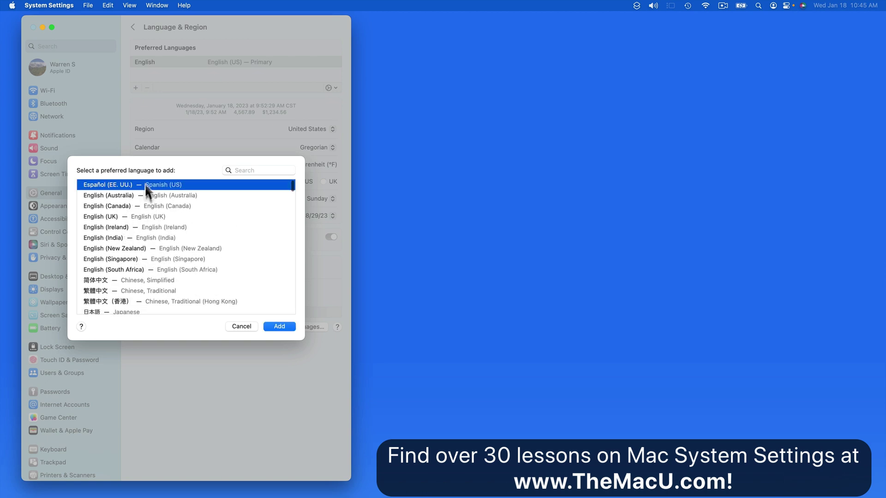
left_click(288, 327)
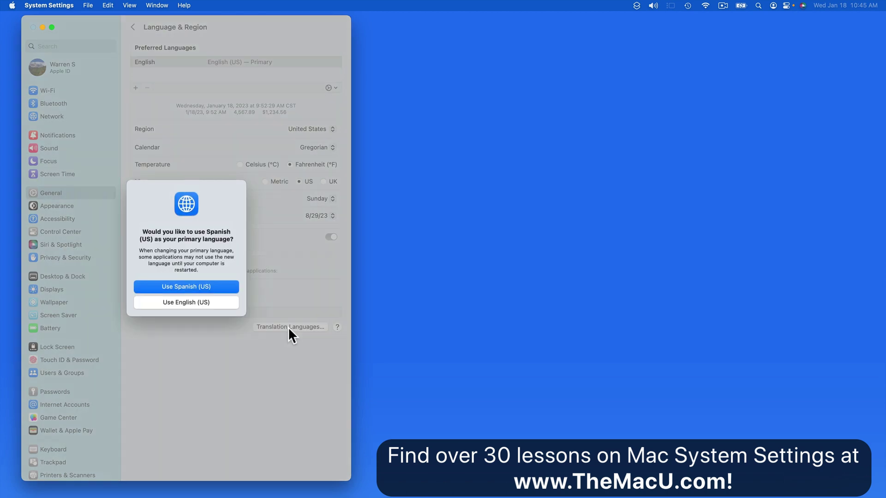
left_click(176, 287)
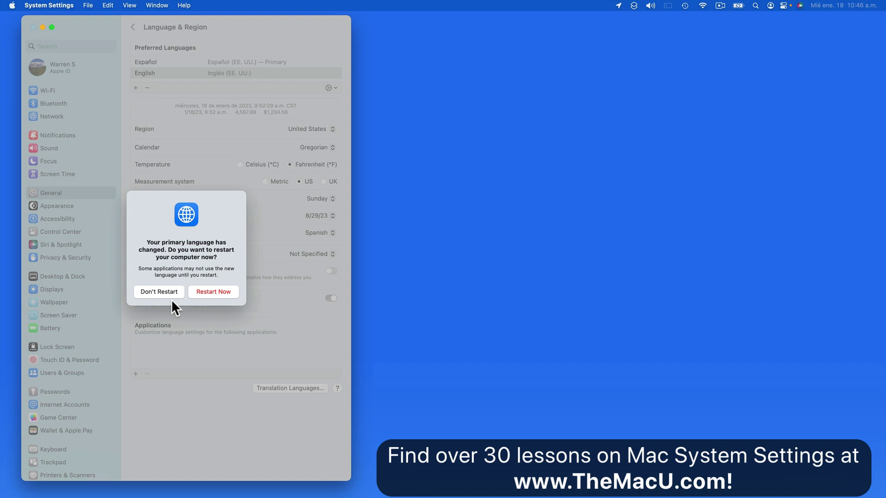
Skip the restart and force-relaunch Finder to see its menus in Spanish
left_click(159, 292)
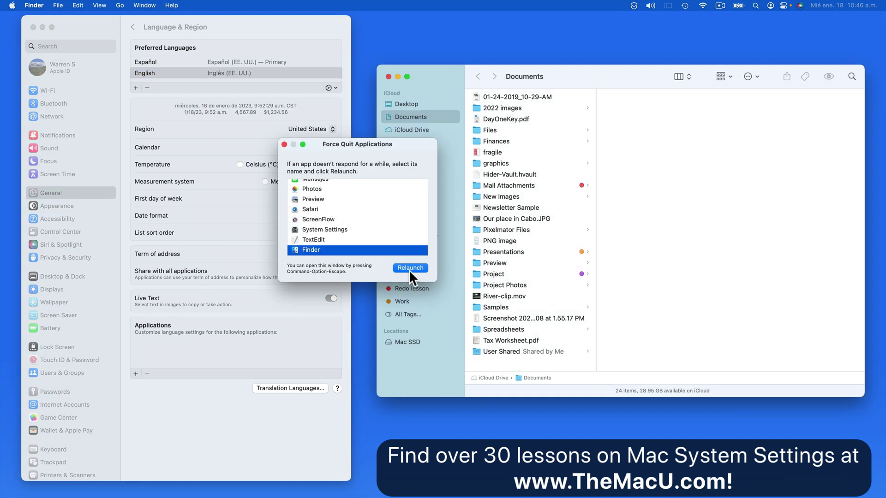
left_click(409, 269)
left_click(423, 222)
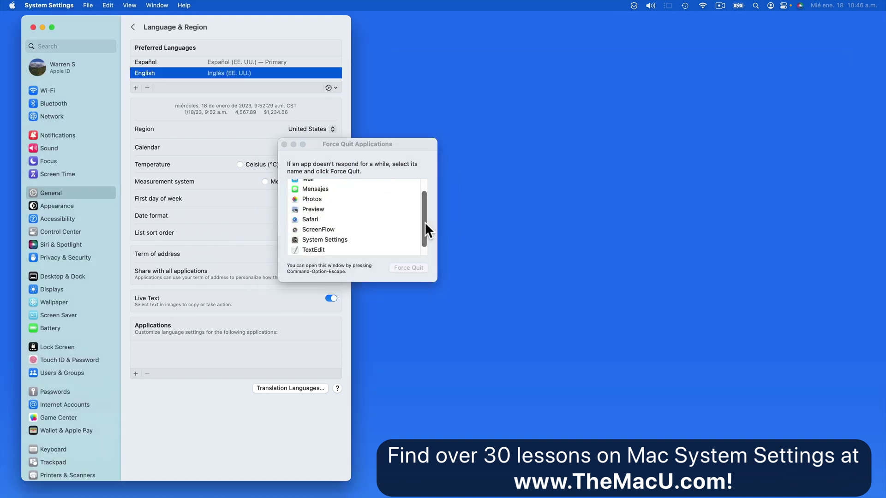
left_click(285, 144)
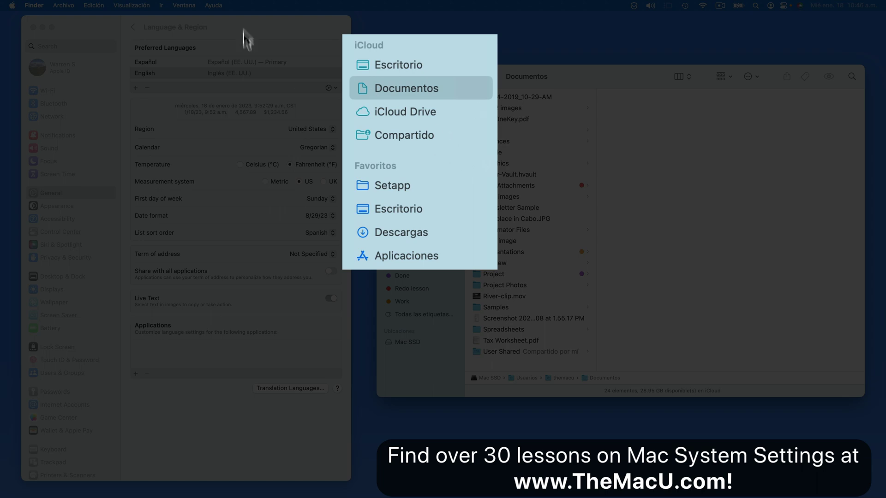
left_click(185, 5)
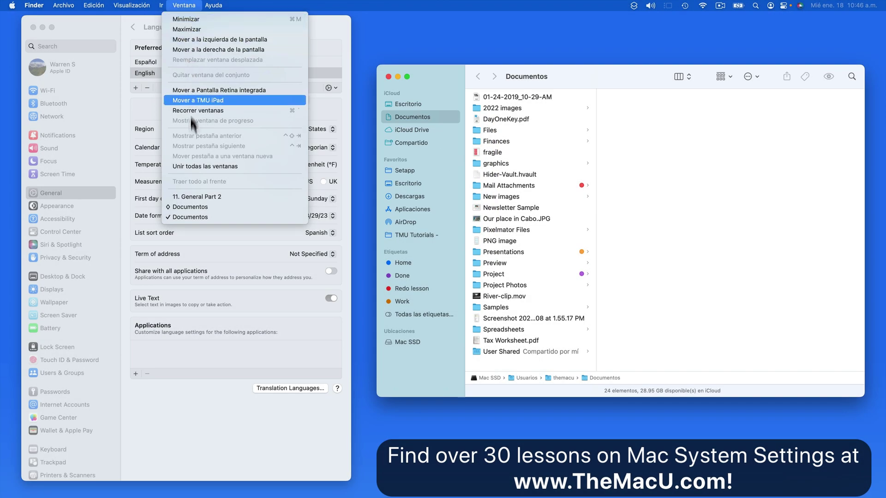
Remove Español from Preferred Languages, skip restarting, and bring the Documents window forward
left_click(156, 72)
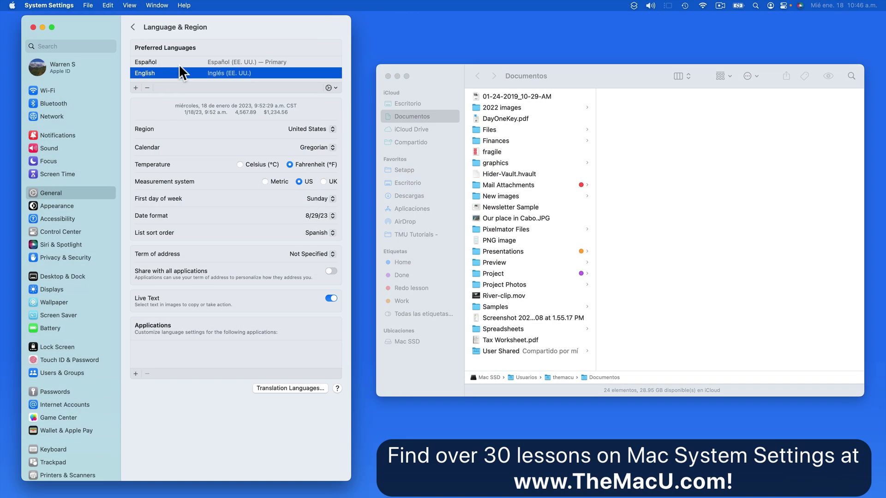
left_click(179, 64)
left_click(146, 88)
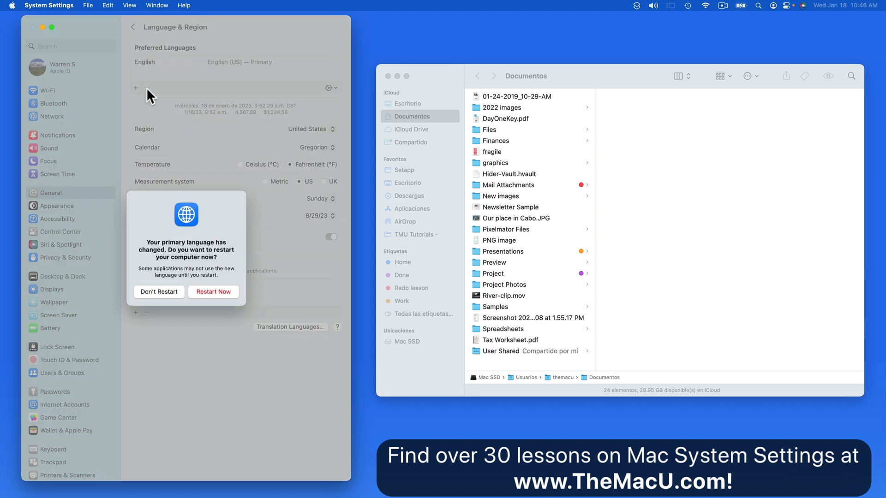
left_click(156, 292)
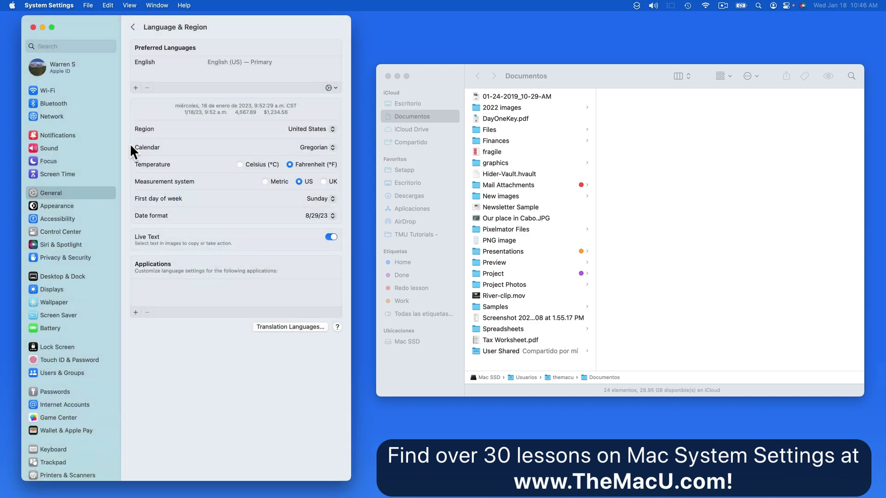
left_click(246, 62)
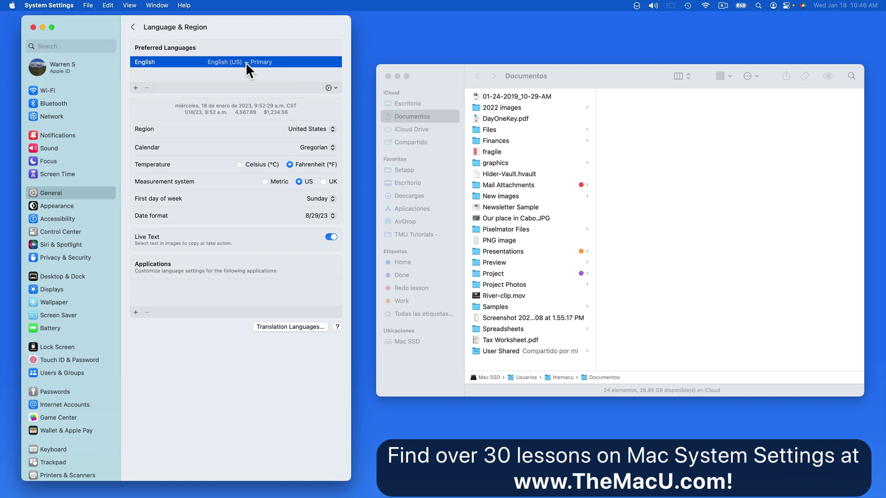
left_click(407, 83)
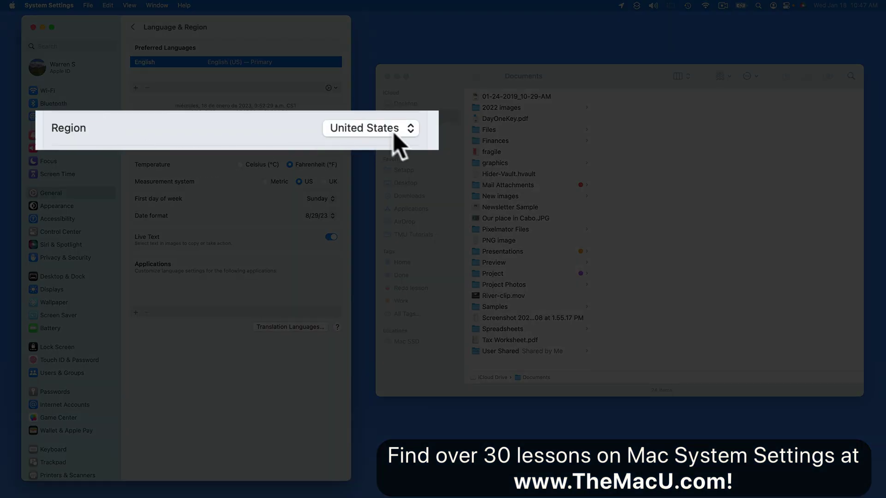
left_click(332, 130)
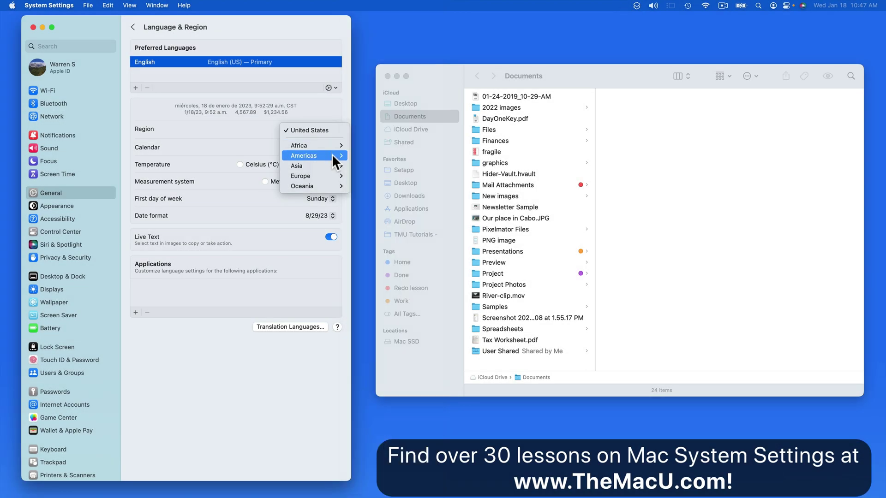
mouse_move(331, 157)
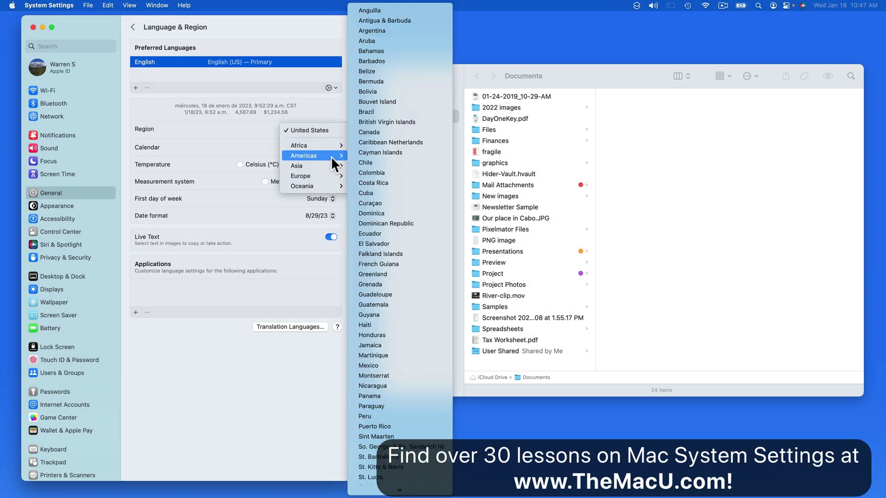
left_click(381, 165)
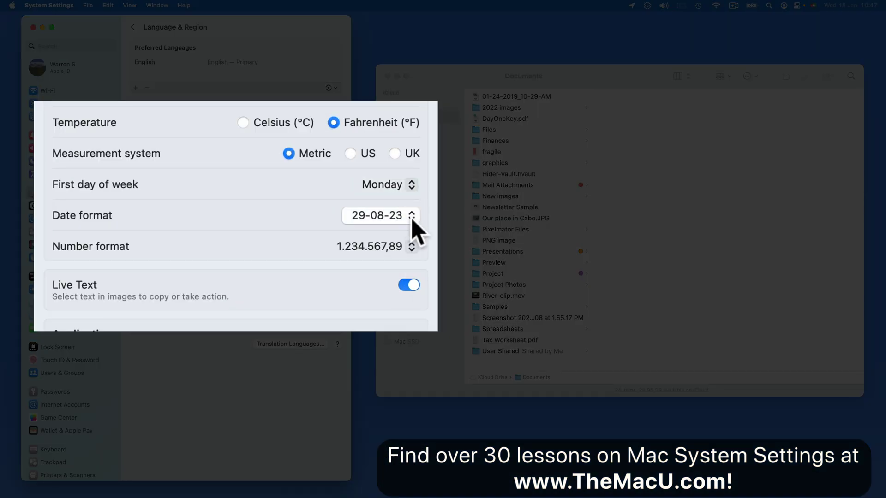
left_click(412, 248)
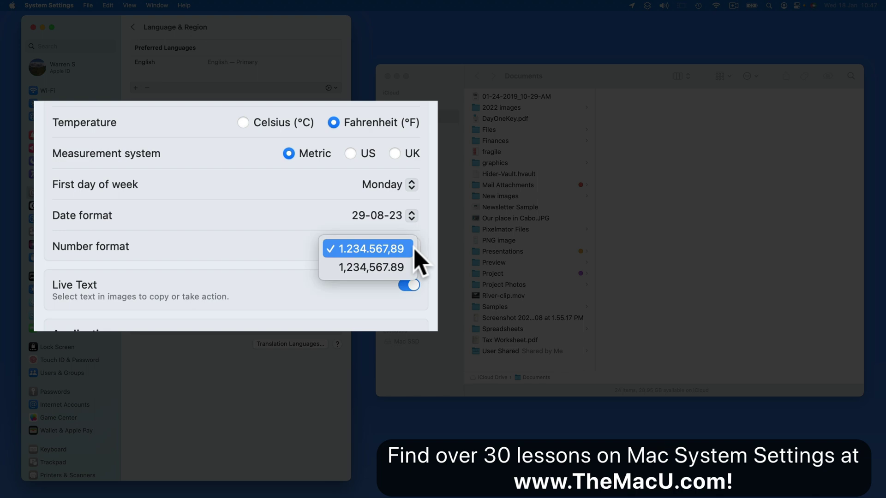
left_click(333, 232)
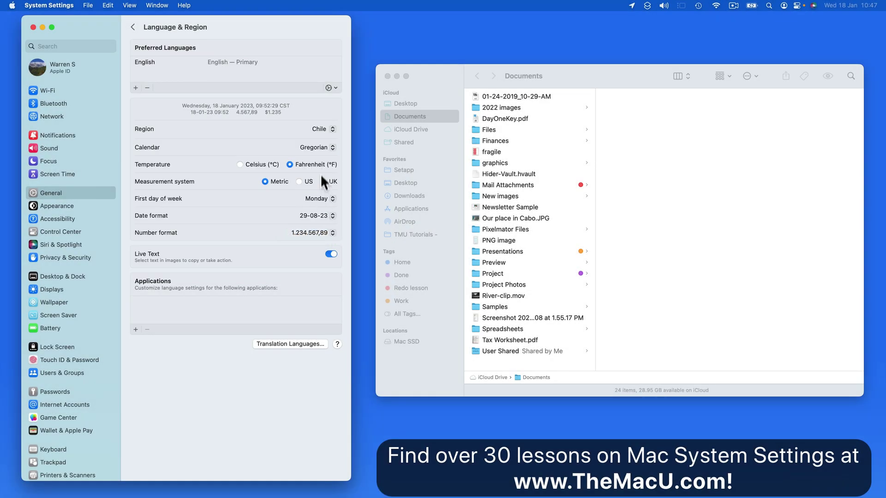
left_click(331, 129)
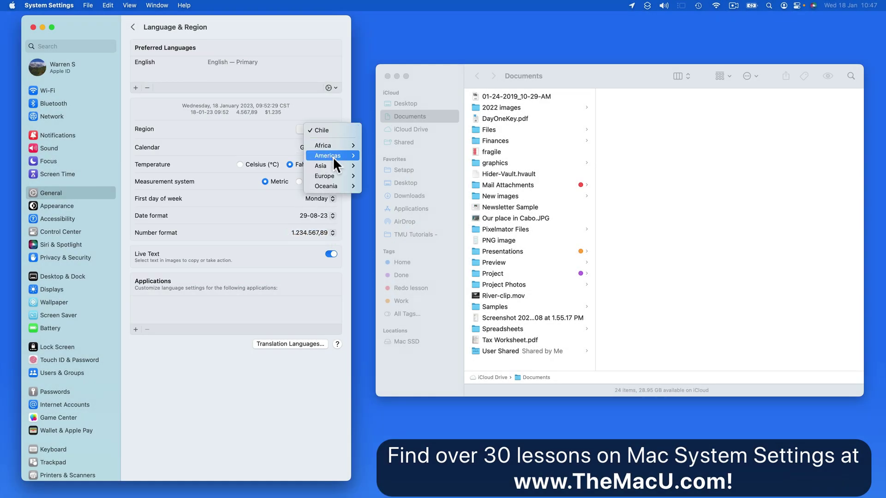
mouse_move(334, 157)
left_click(397, 467)
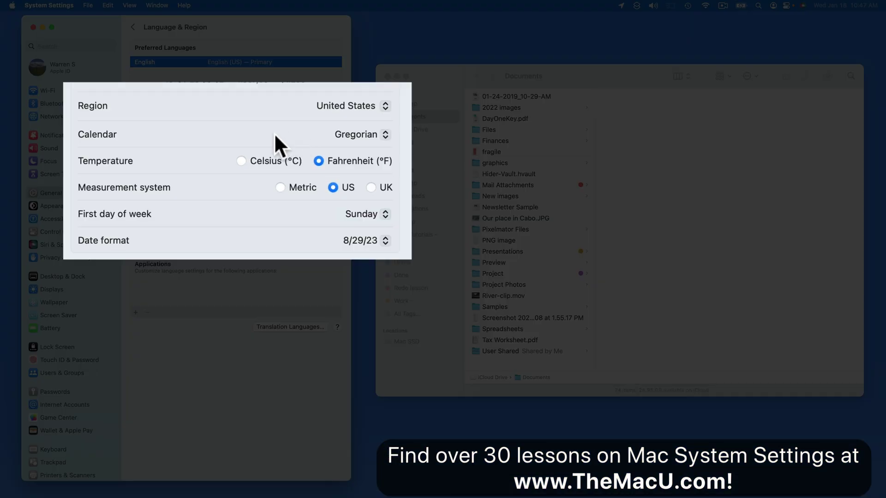
left_click(332, 147)
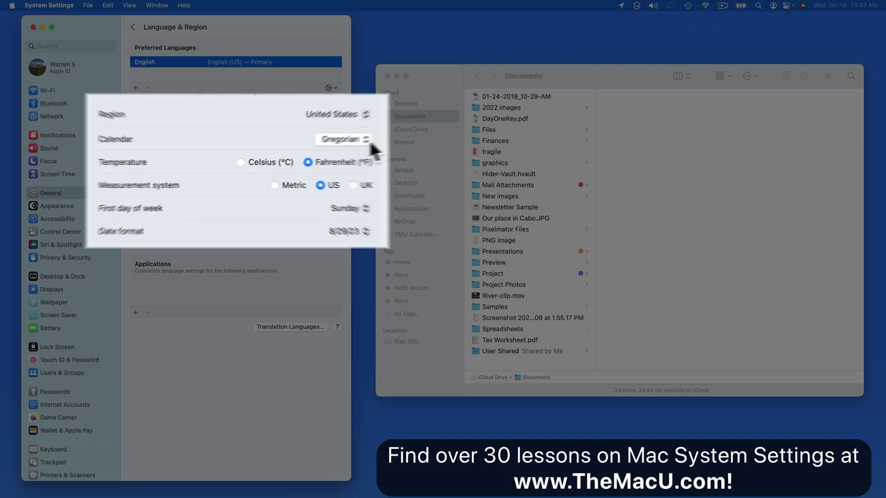
left_click(335, 148)
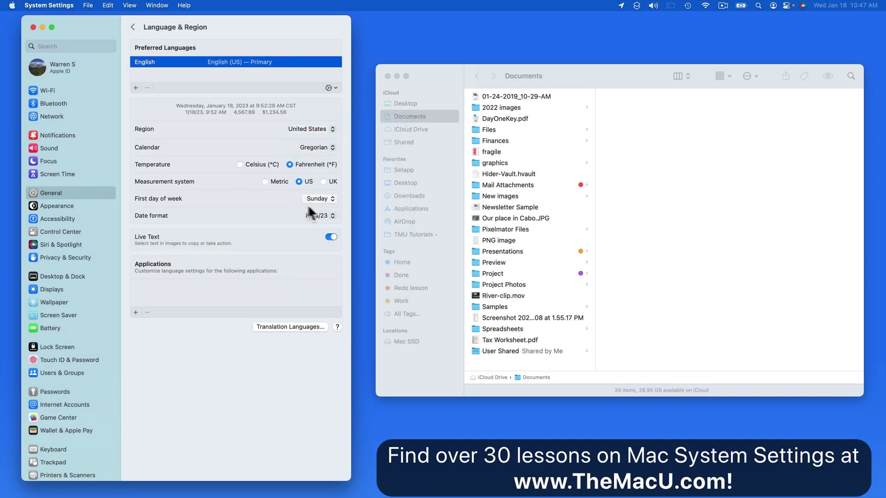
left_click(333, 216)
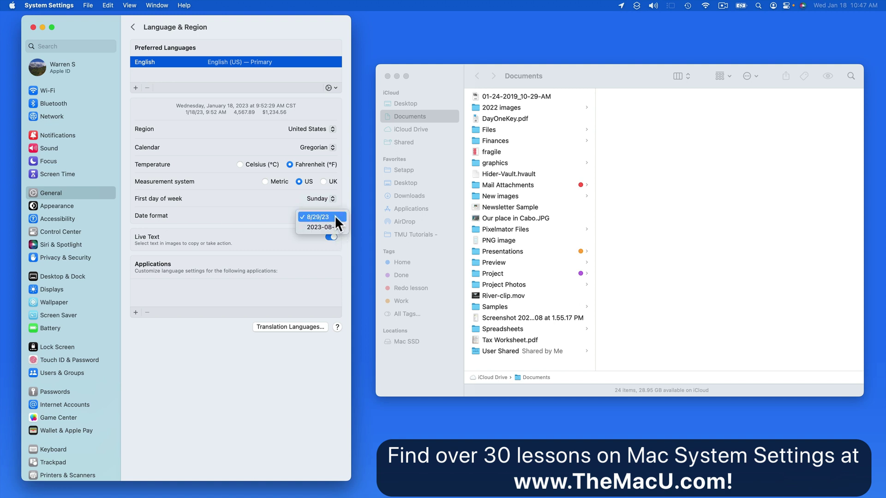
left_click(334, 215)
left_click(326, 148)
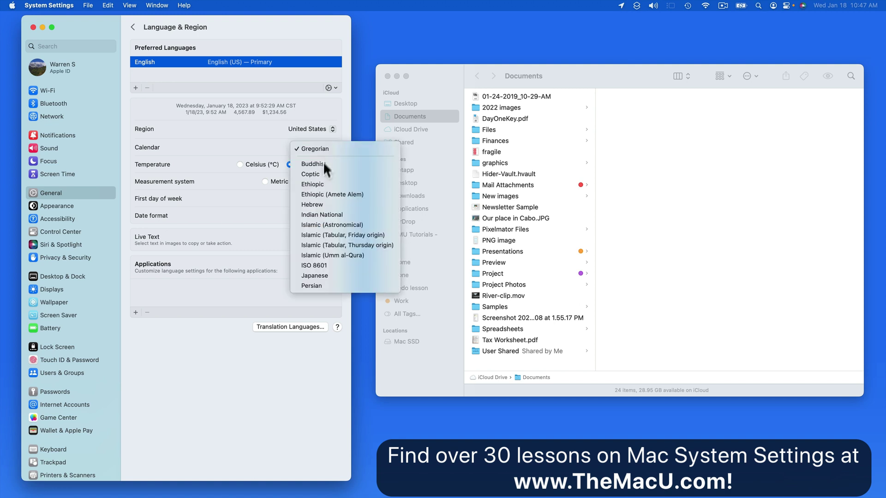
left_click(318, 275)
left_click(331, 216)
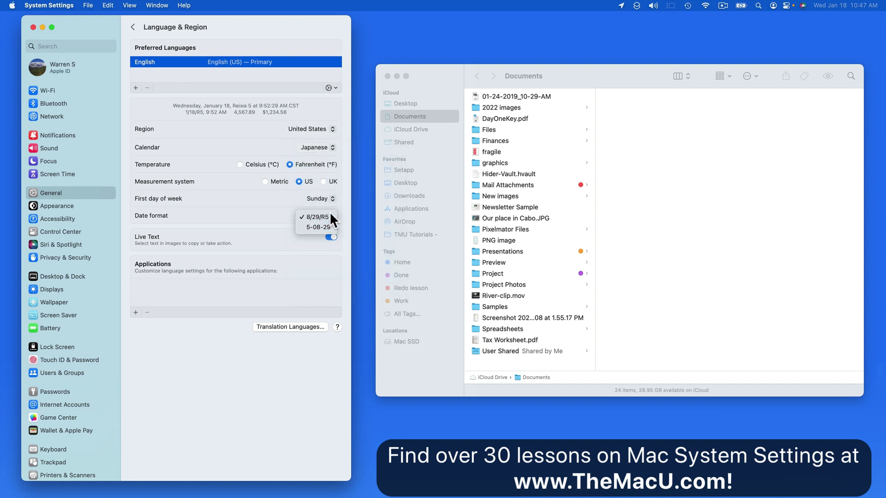
left_click(329, 216)
left_click(330, 148)
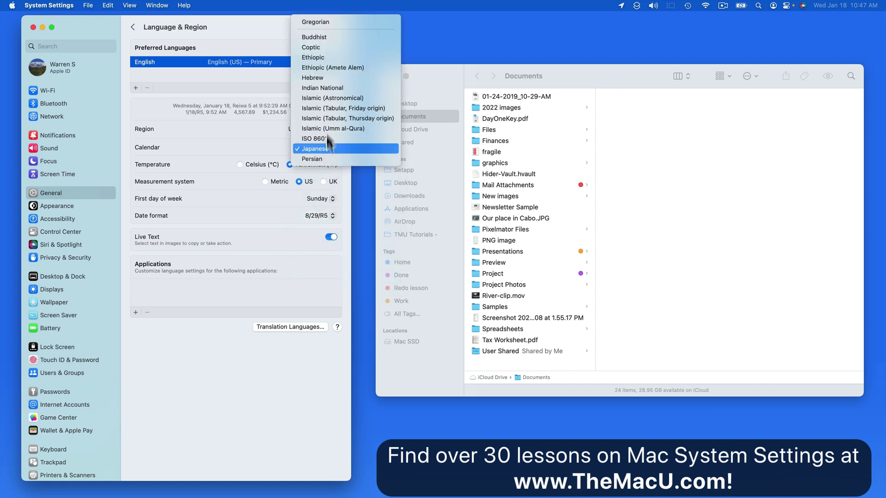
left_click(324, 23)
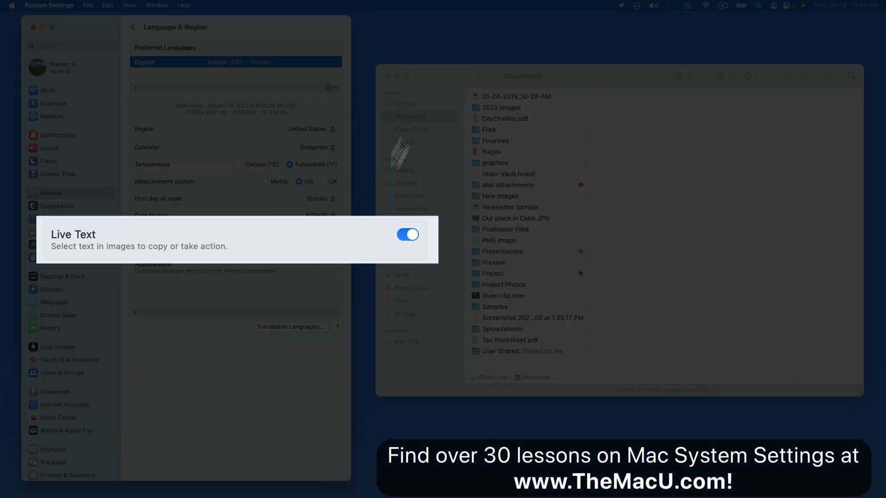
Copy the Killen Creek sign's paragraph with Live Text and paste it into a new TextEdit document
left_click(399, 76)
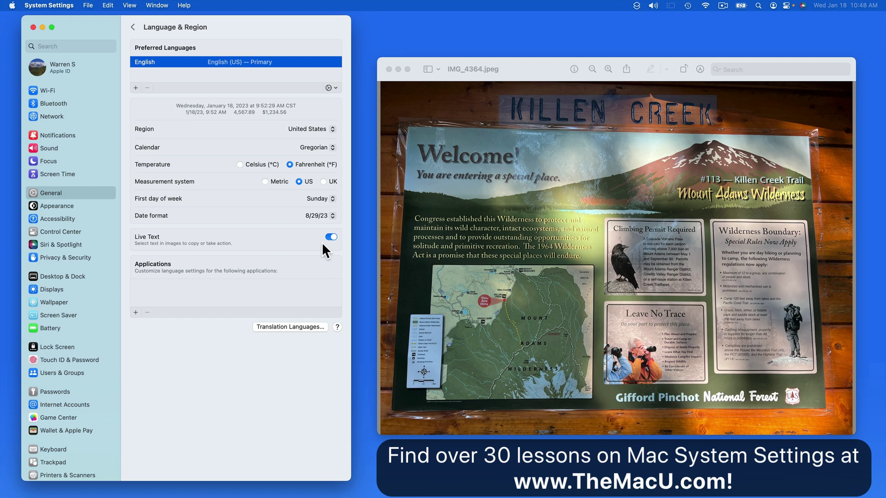
left_click(412, 221)
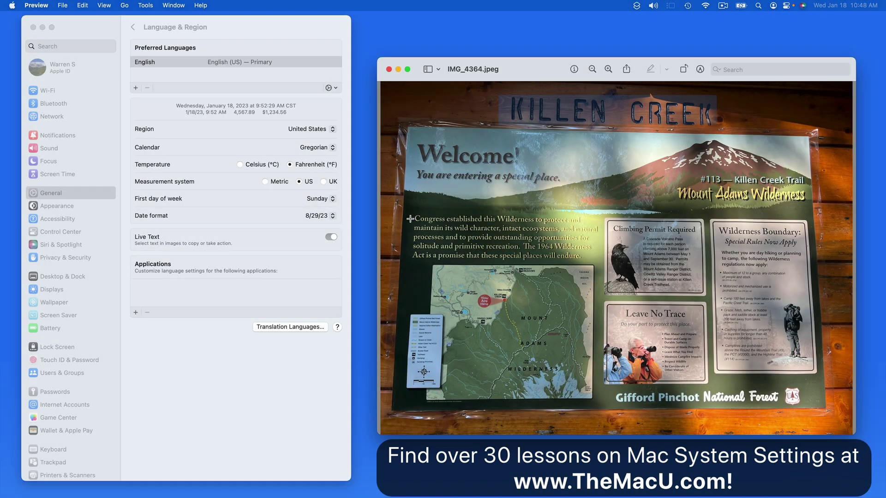
left_click_drag(414, 219, 508, 228)
left_click_drag(577, 233, 586, 257)
key("super+c")
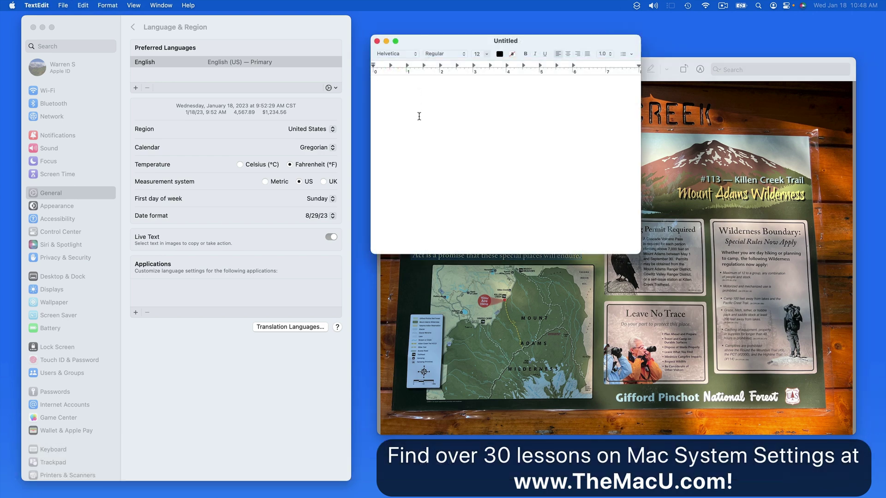
key("super+v")
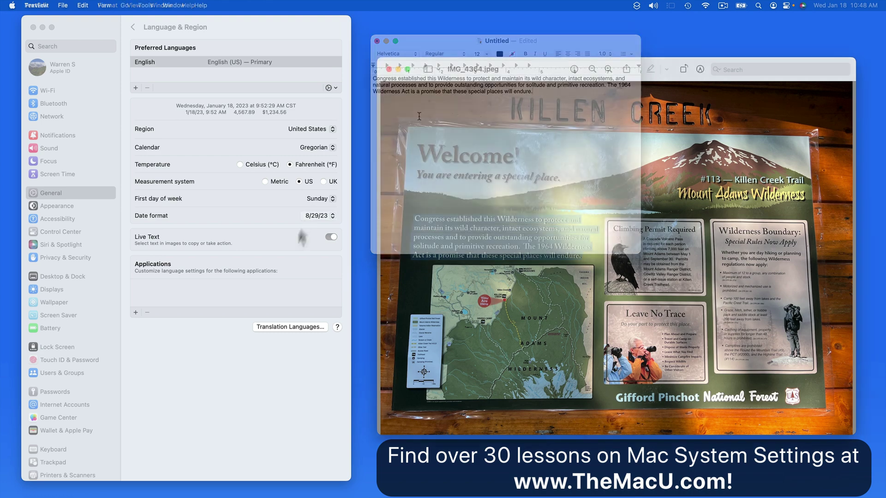
Turn Live Text back on in Language & Region settings
left_click(295, 234)
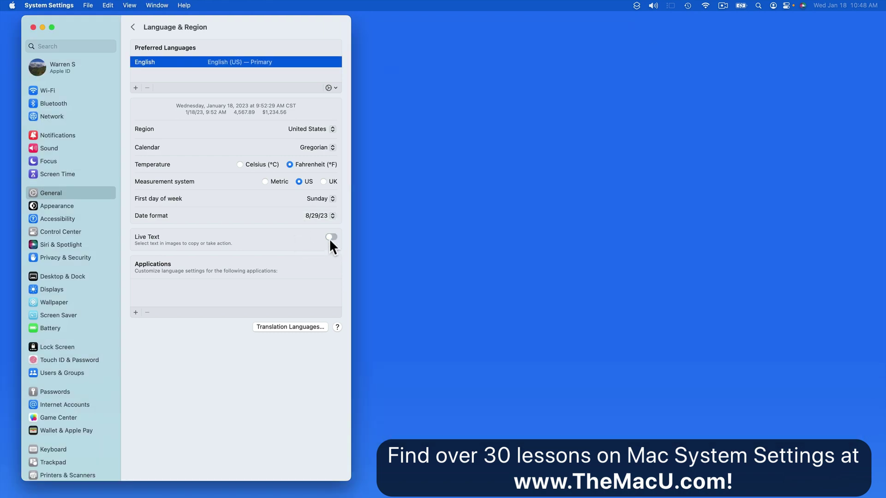
left_click(329, 238)
left_click(182, 285)
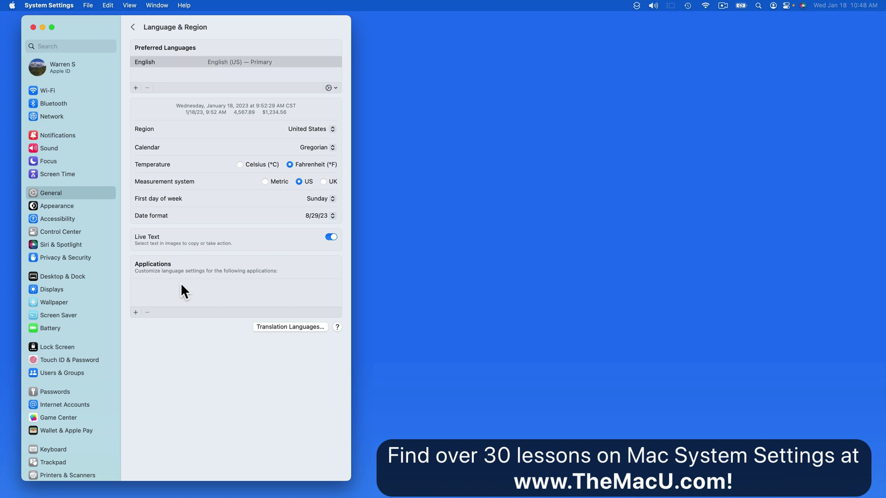
Try a Messages–Français per-app language setting, cancel it, and return to General
left_click(136, 313)
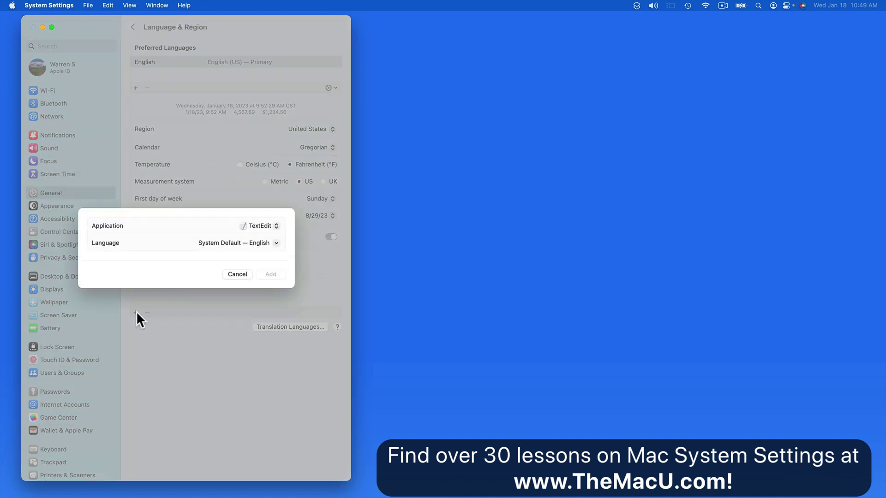
left_click(273, 233)
scroll(278, 358, "down", 15)
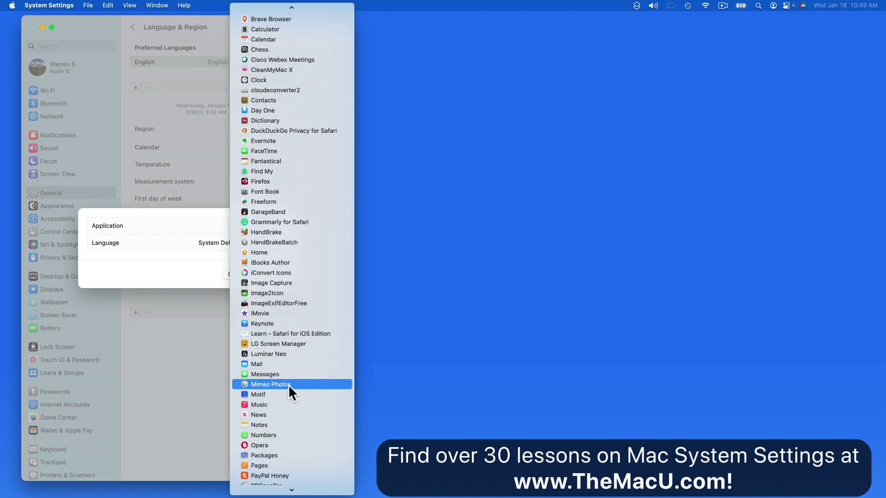
left_click(291, 378)
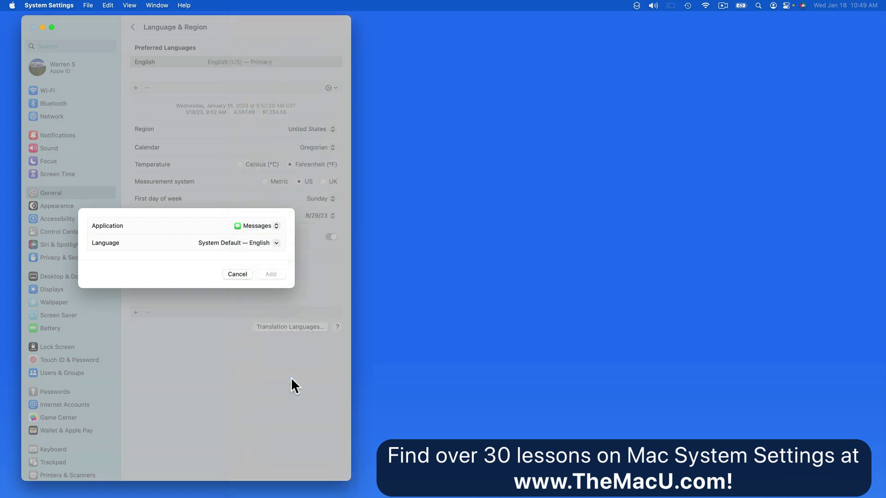
left_click(253, 245)
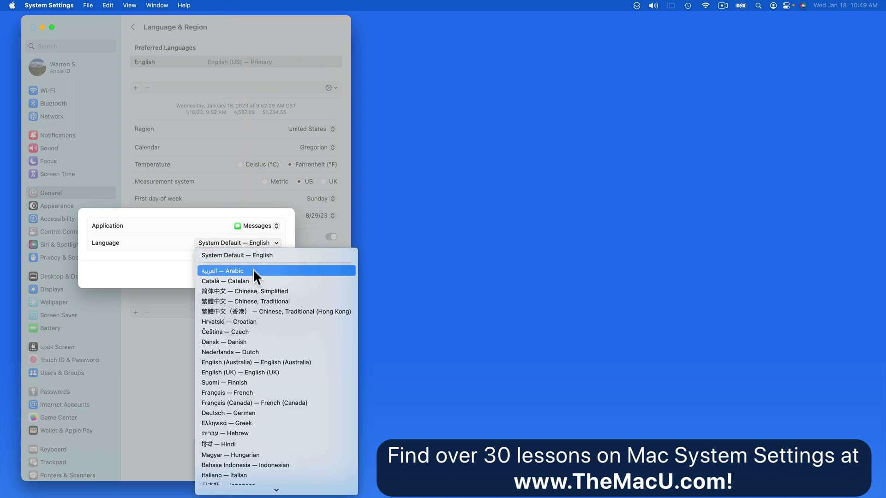
left_click(251, 393)
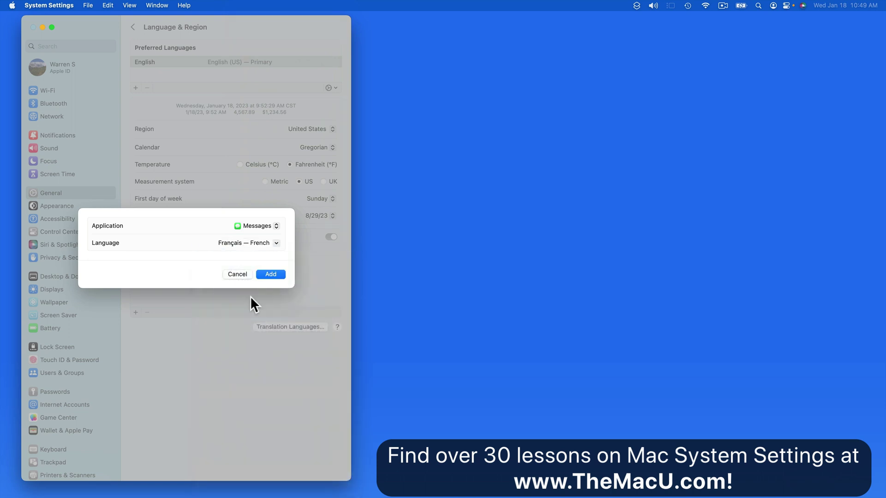
left_click(237, 274)
left_click(133, 27)
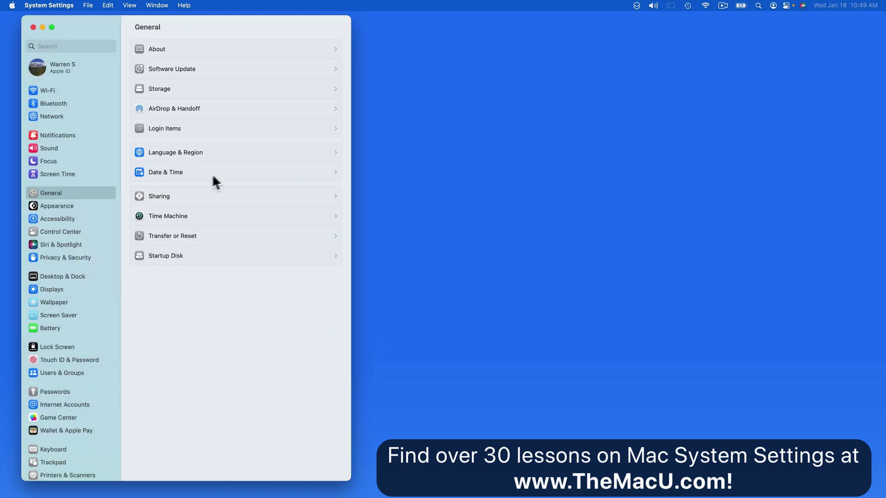
left_click(235, 177)
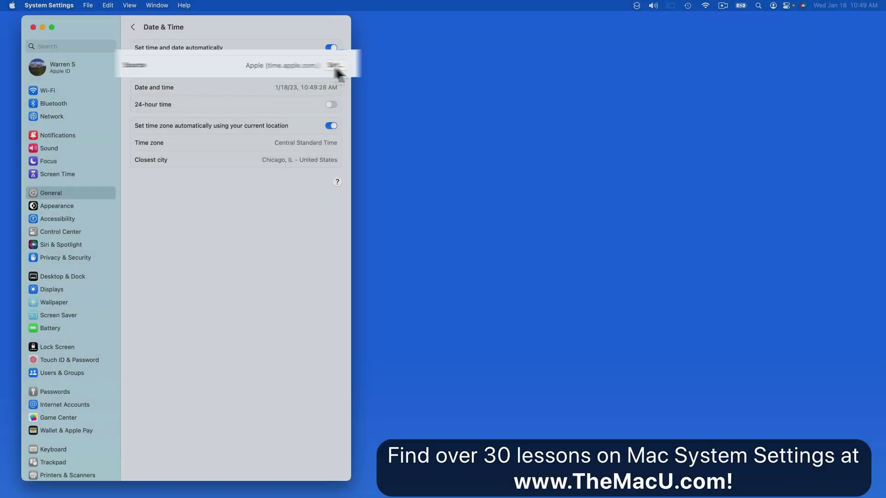
left_click(326, 65)
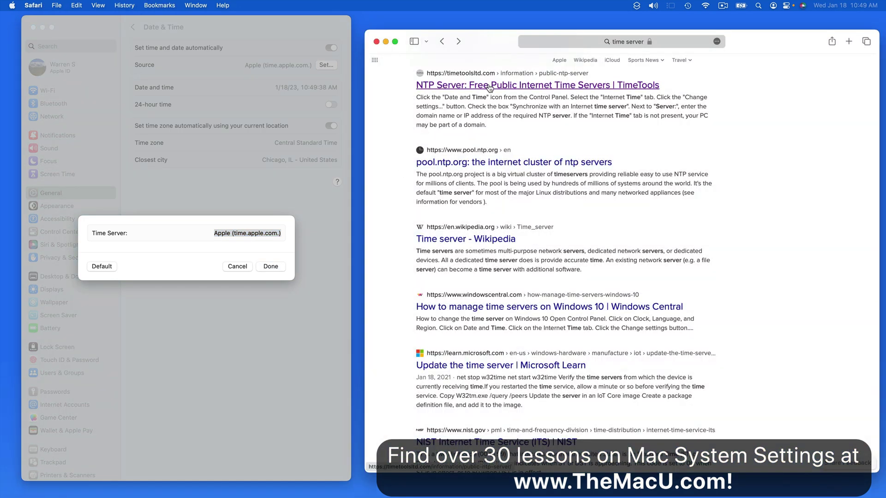
left_click(490, 86)
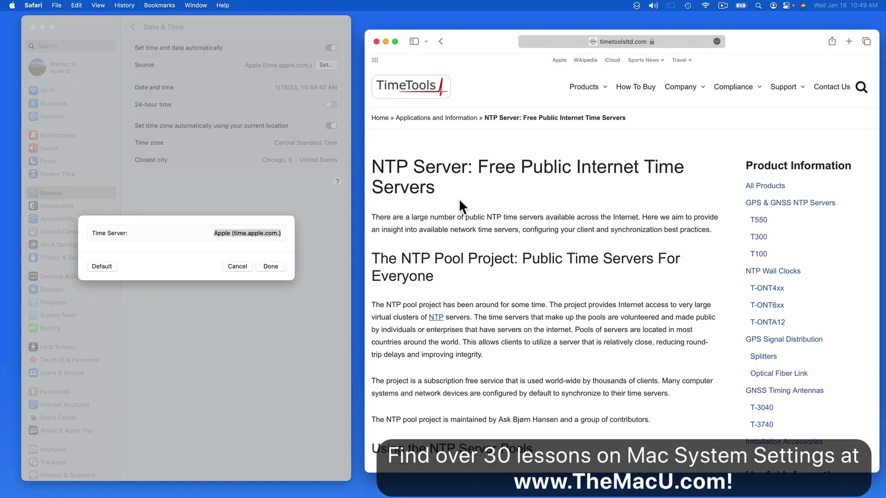
scroll(455, 282, "down", 5)
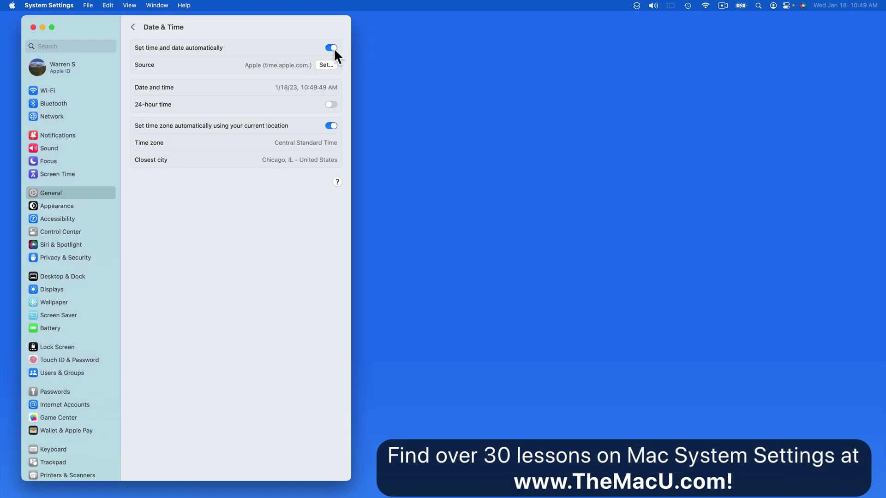
left_click(332, 48)
left_click(325, 86)
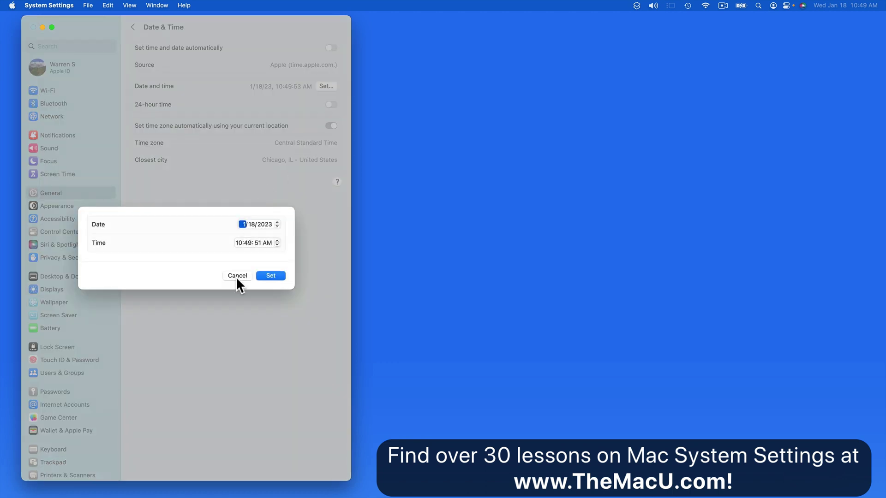
left_click(237, 277)
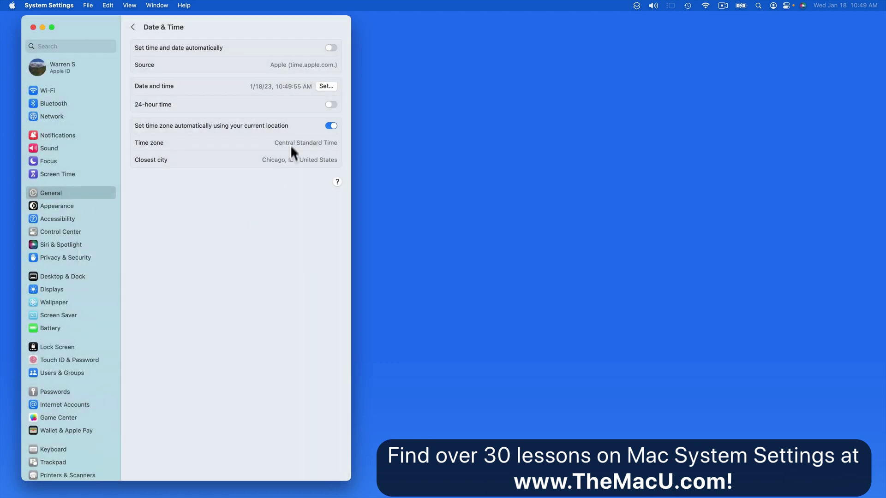
left_click(331, 107)
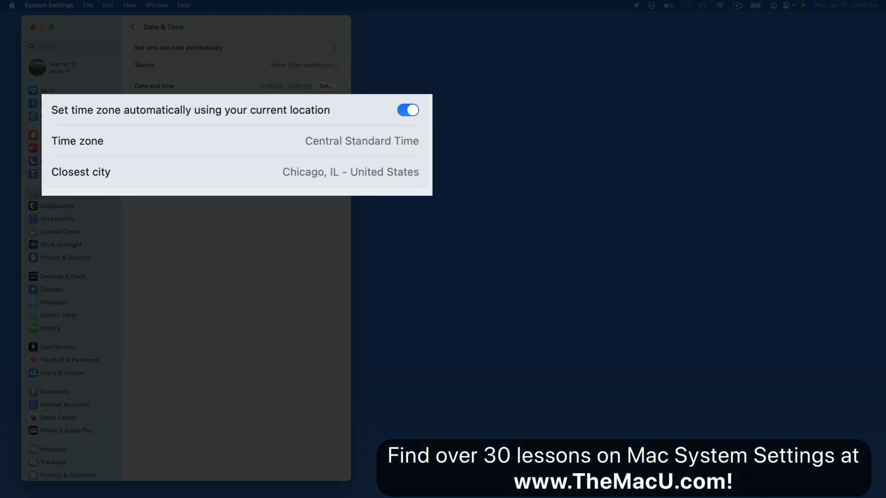
left_click(333, 106)
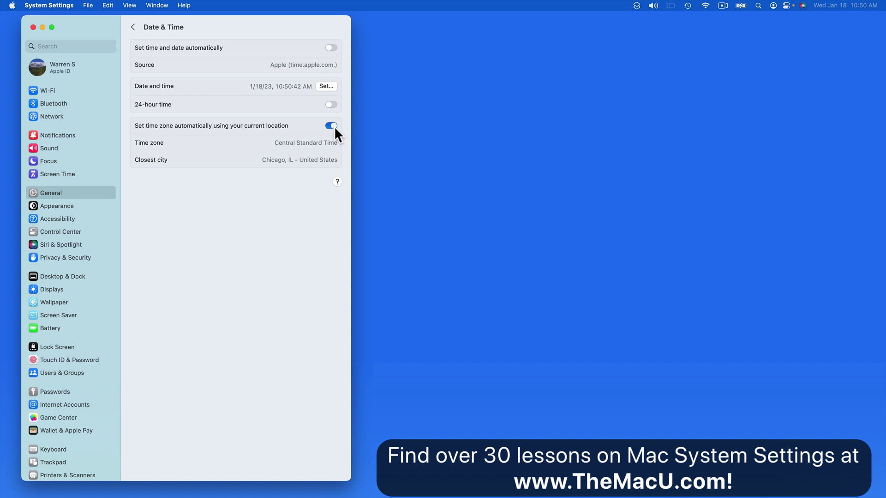
left_click(334, 125)
left_click(333, 160)
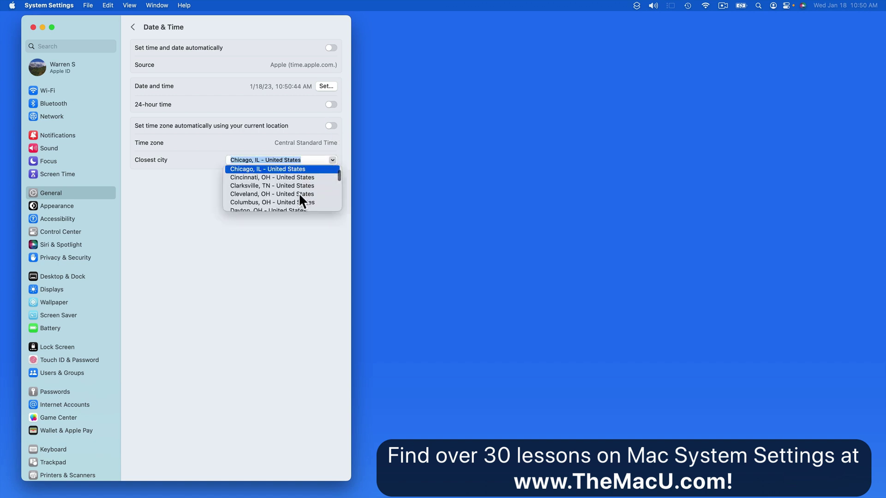
scroll(299, 193, "down", 3)
left_click(286, 183)
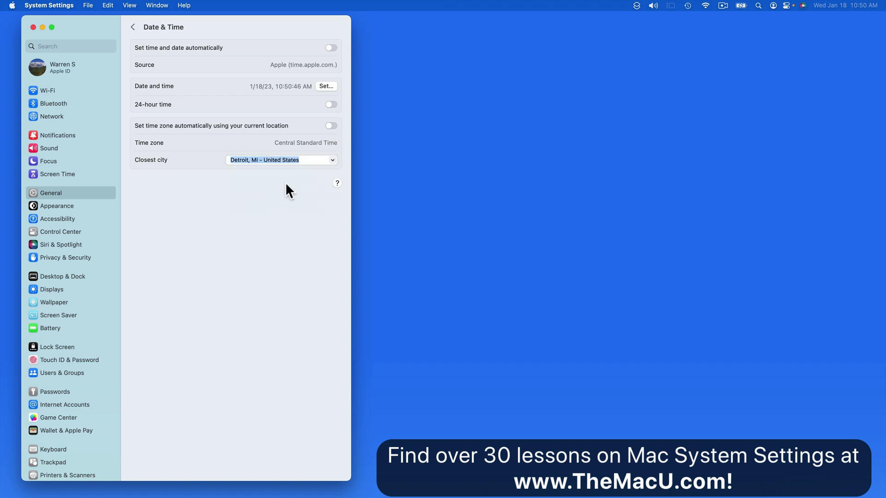
left_click(133, 27)
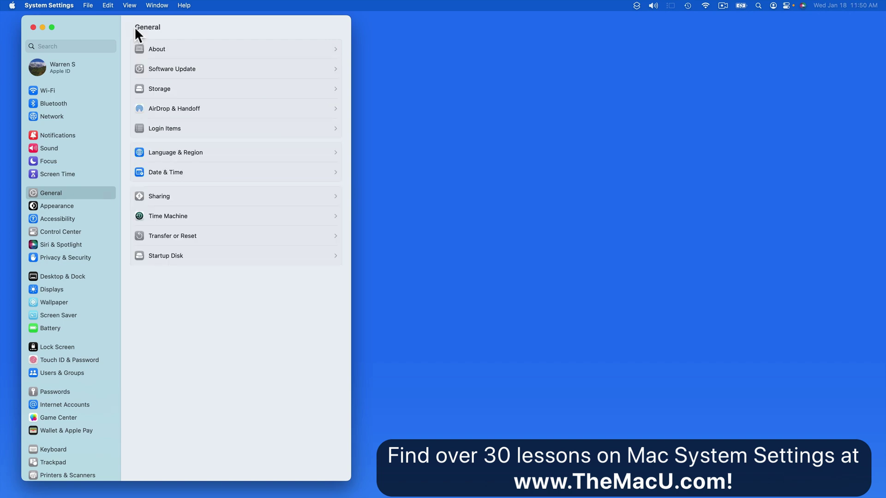
left_click(203, 174)
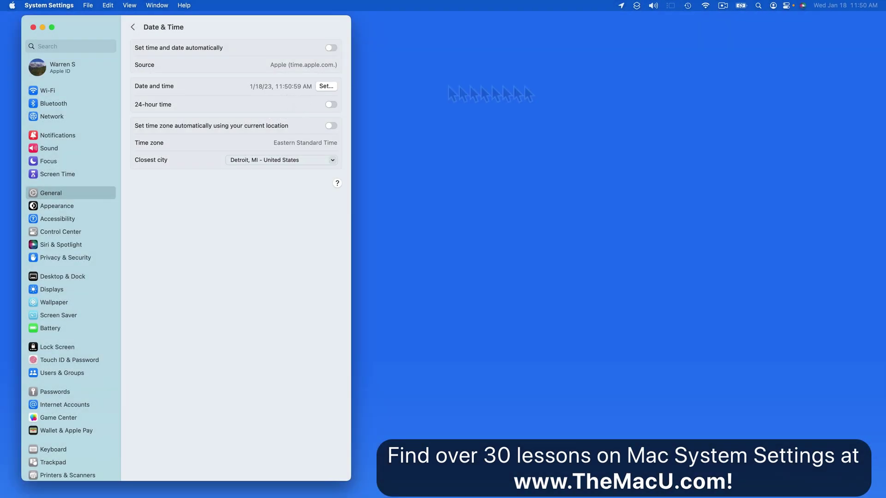
left_click(331, 48)
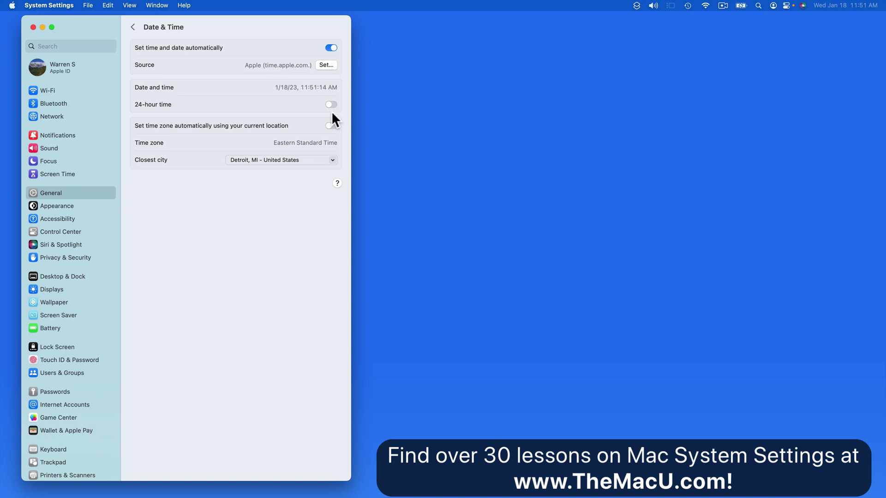
left_click(331, 126)
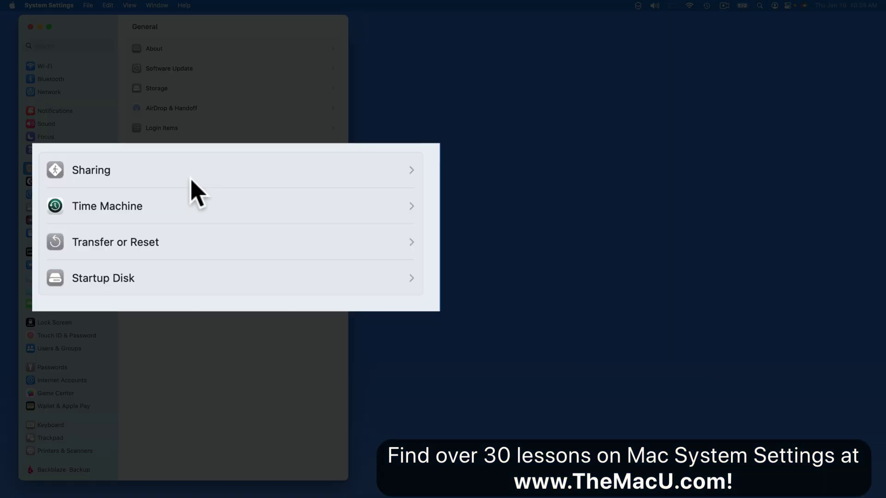
Open Sharing and check which folders and users File Sharing covers, then close the details
left_click(212, 197)
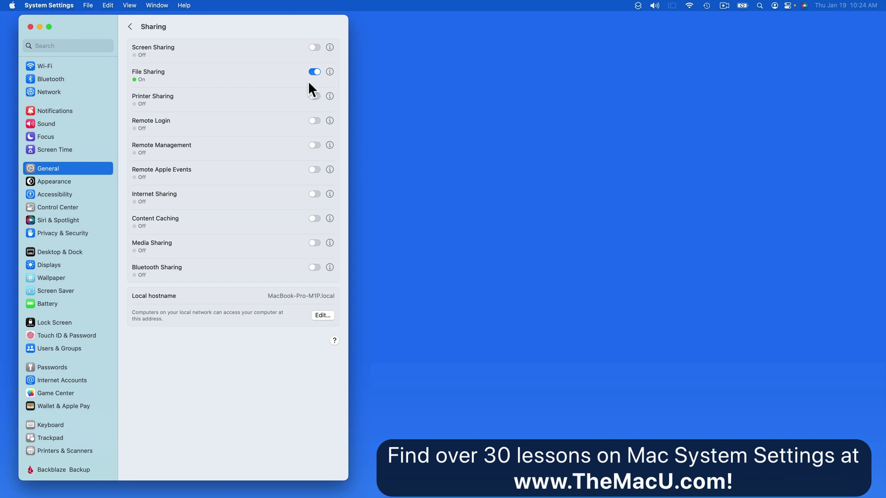
left_click(332, 74)
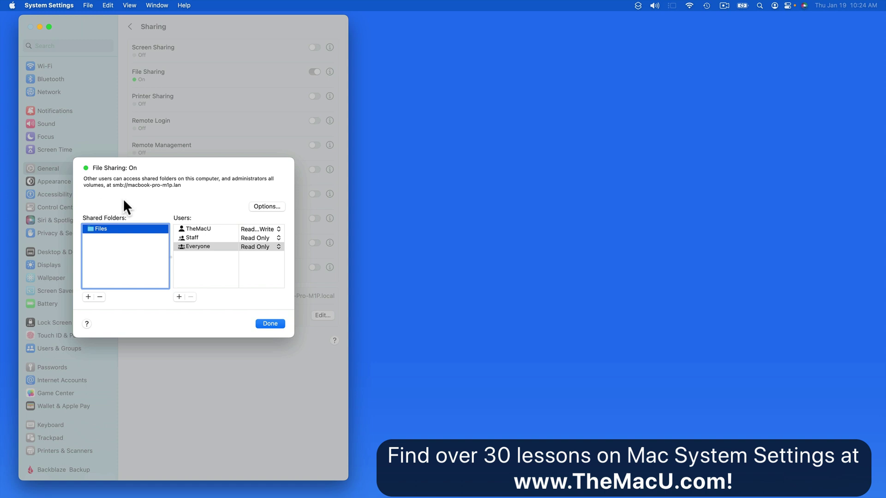
left_click(271, 323)
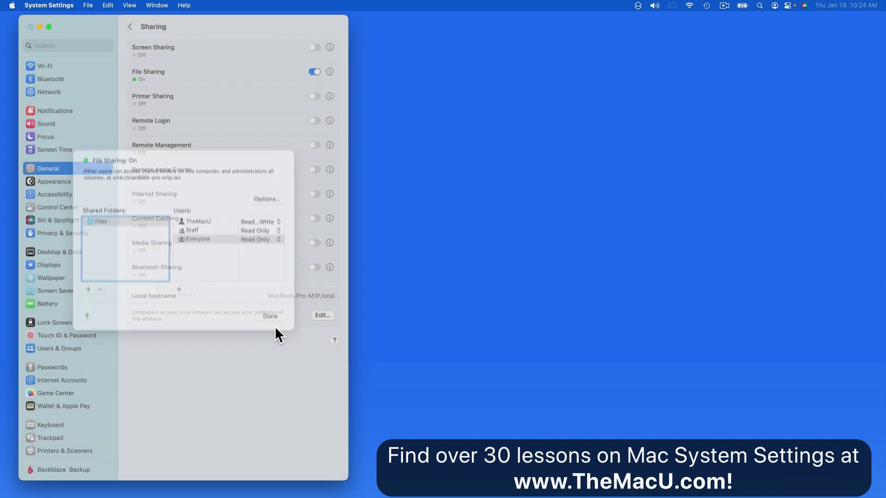
Start sharing Essay copy over AirDrop from Finder, then cancel before choosing a device
right_click(629, 128)
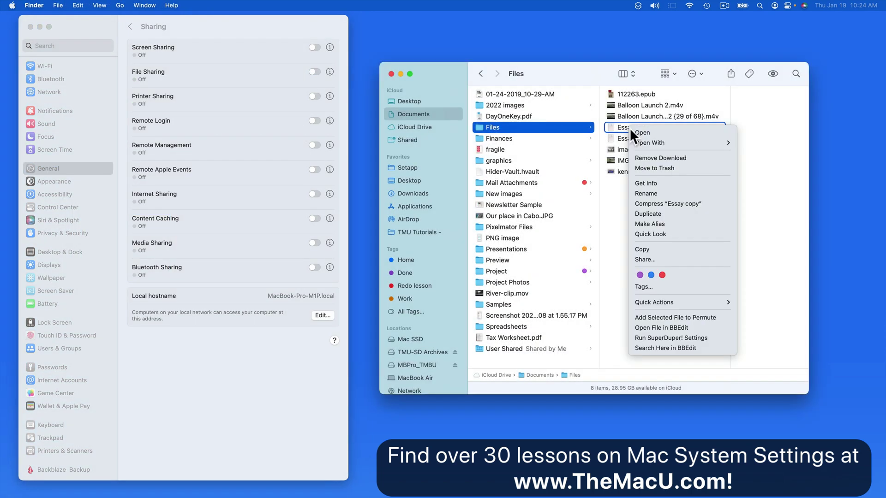
left_click(653, 259)
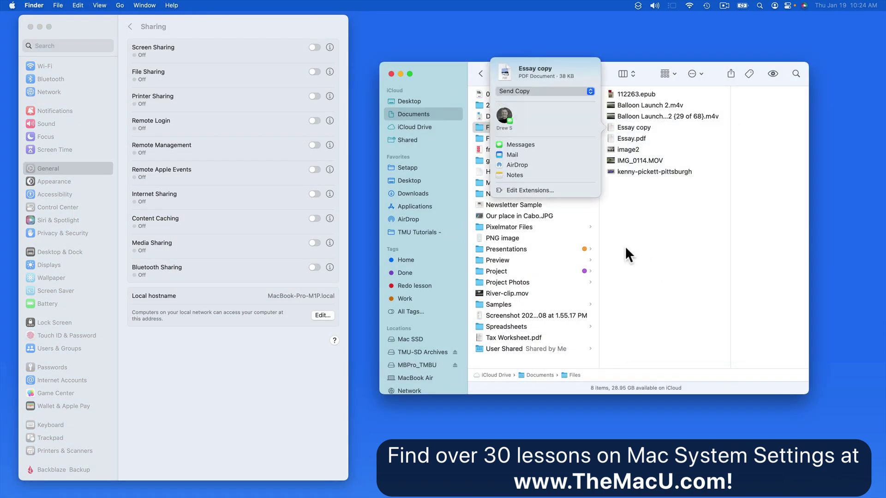
left_click(533, 165)
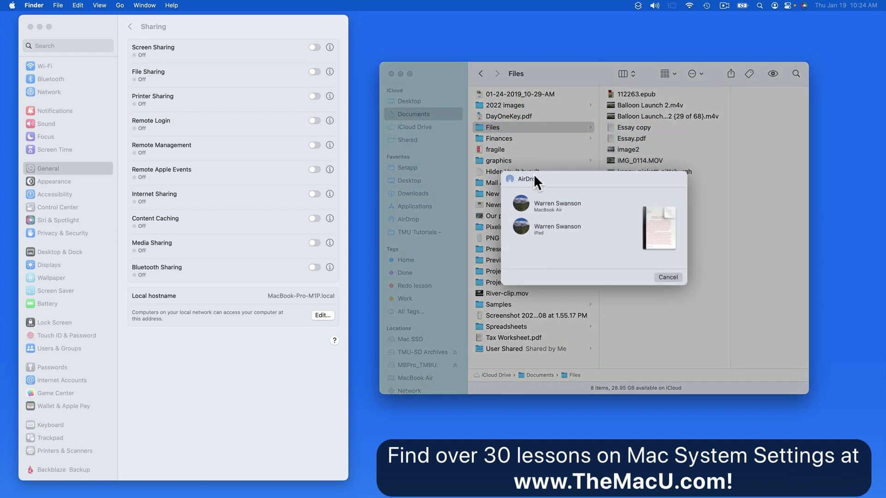
left_click(669, 278)
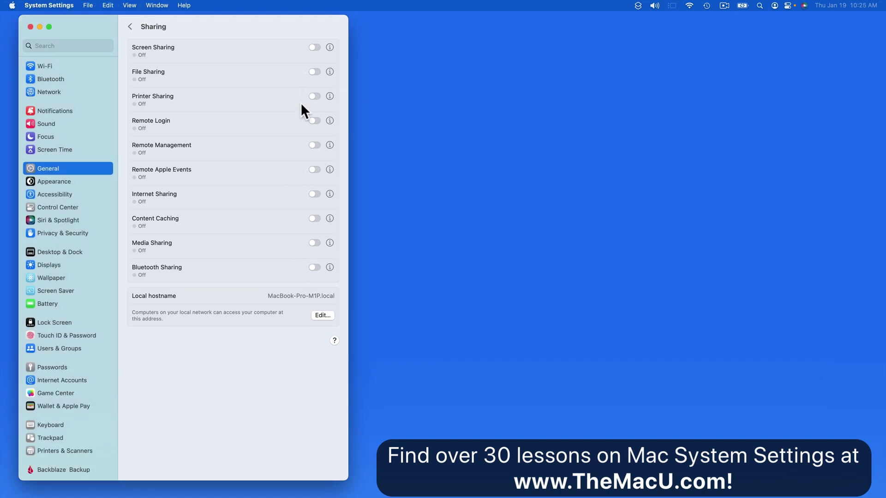
left_click(331, 96)
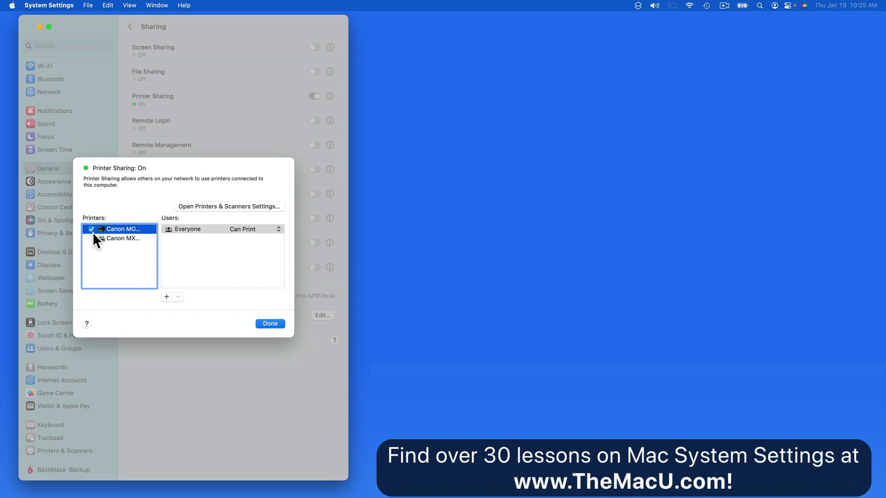
left_click(279, 230)
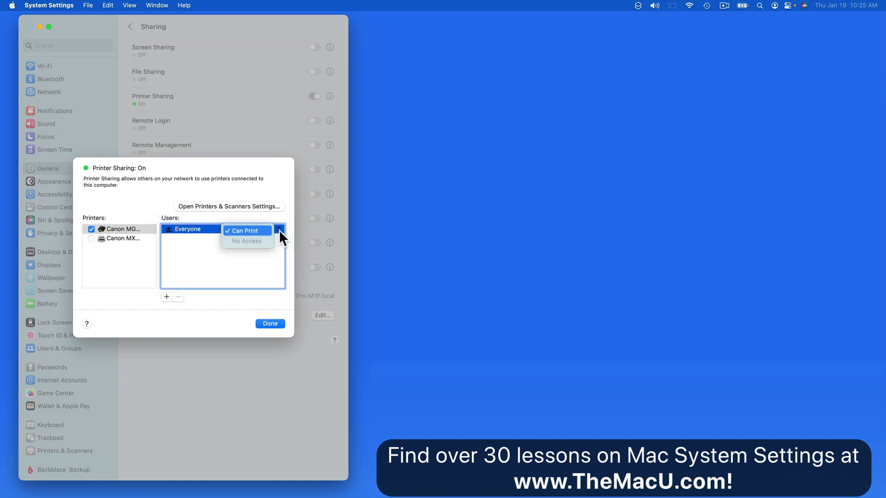
left_click(278, 220)
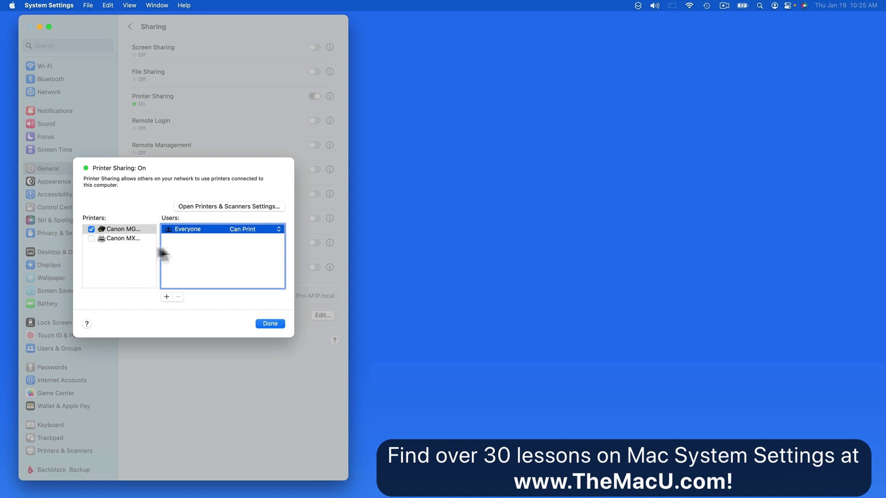
left_click(91, 228)
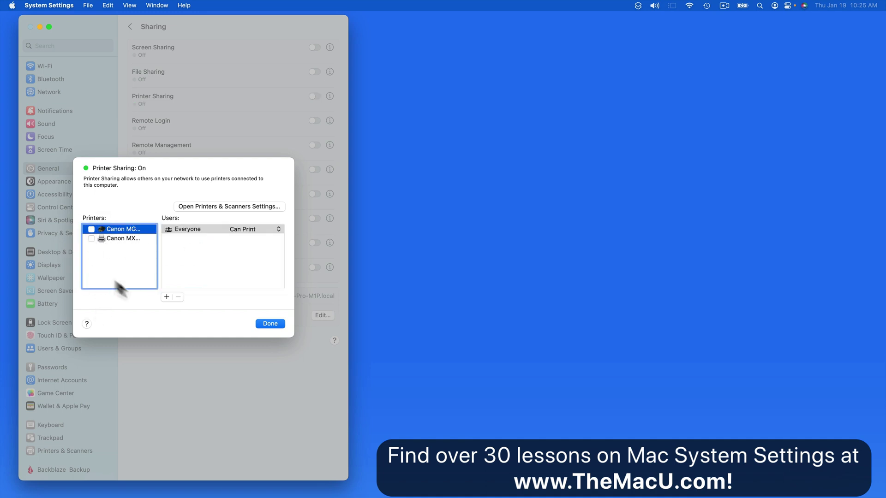
left_click(269, 324)
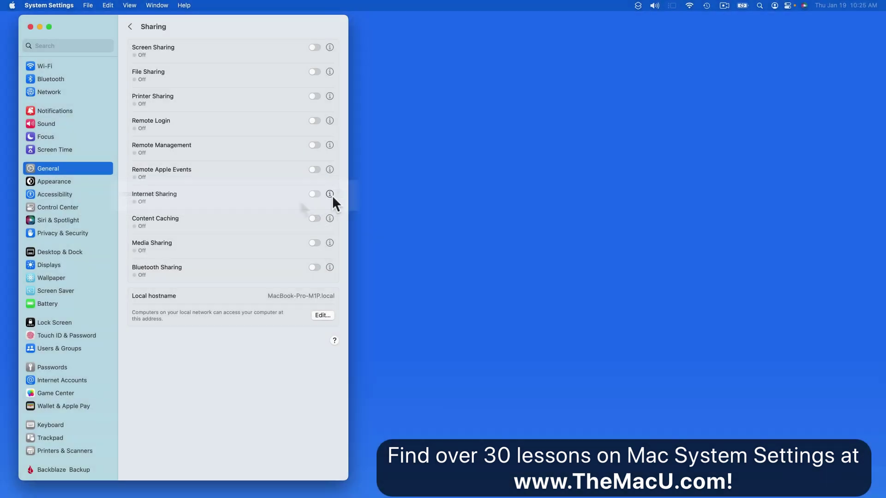
Set Internet Sharing to share Ethernet Adapter (en4) to computers over Wi-Fi
left_click(330, 194)
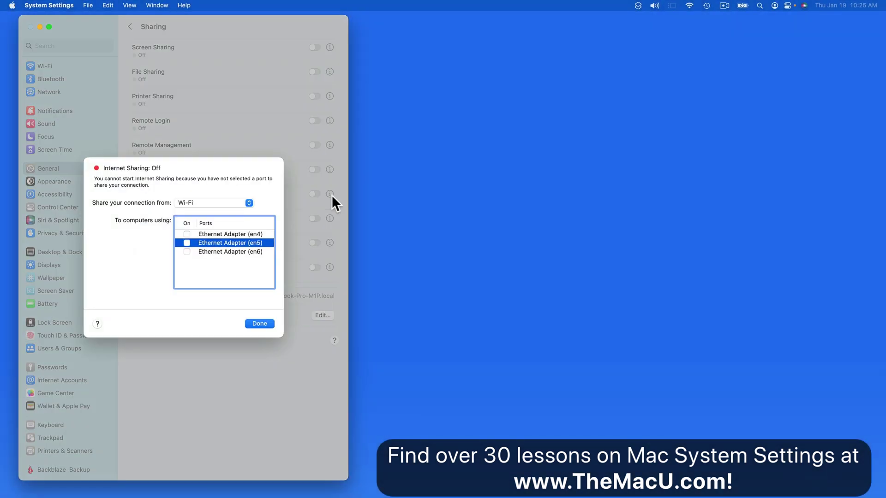
left_click(197, 203)
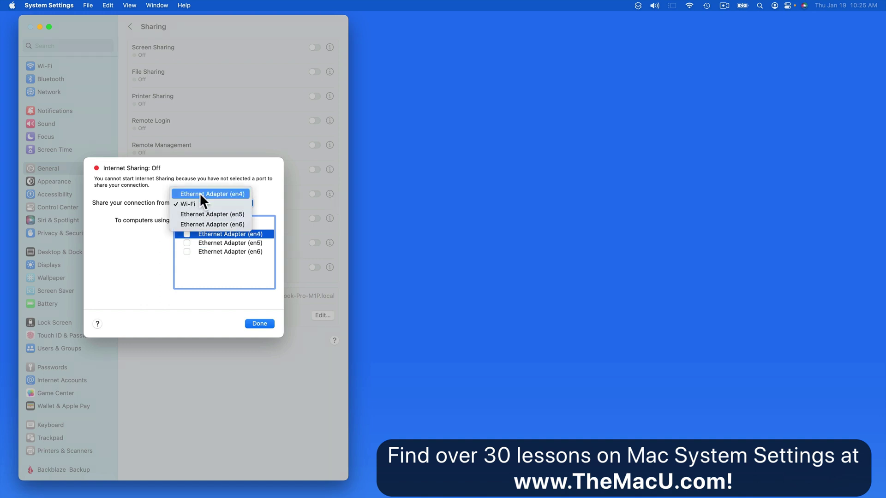
left_click(200, 195)
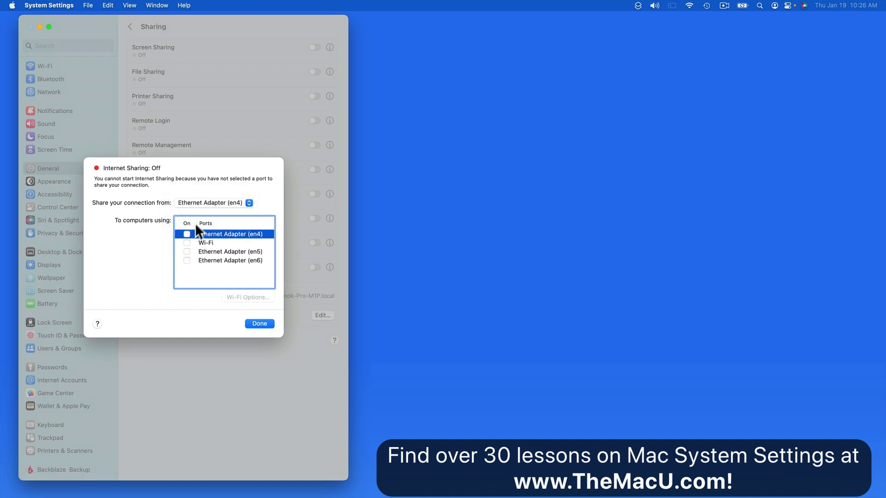
left_click(188, 244)
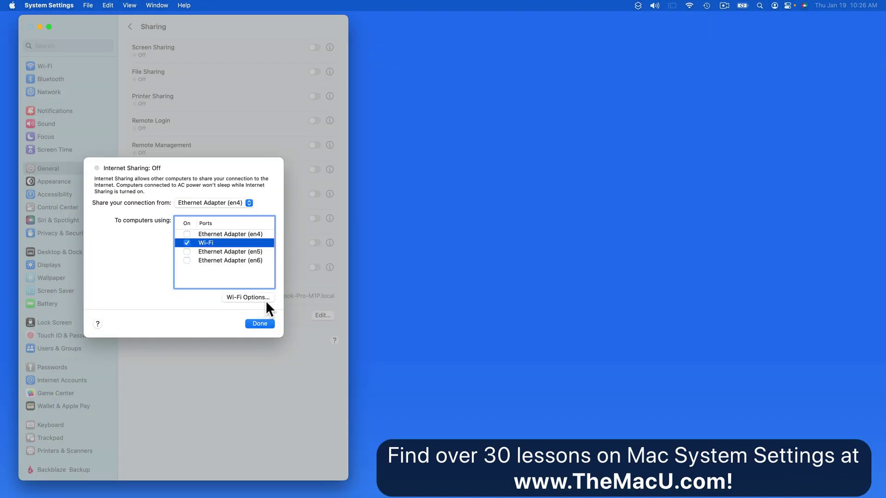
Begin configuring the shared Wi-Fi network, cancel it, and close Internet Sharing settings
left_click(266, 299)
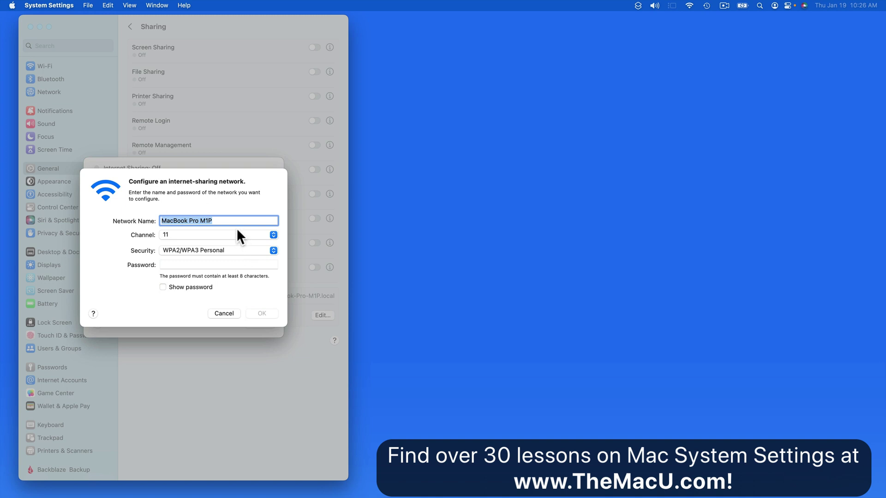
left_click(222, 265)
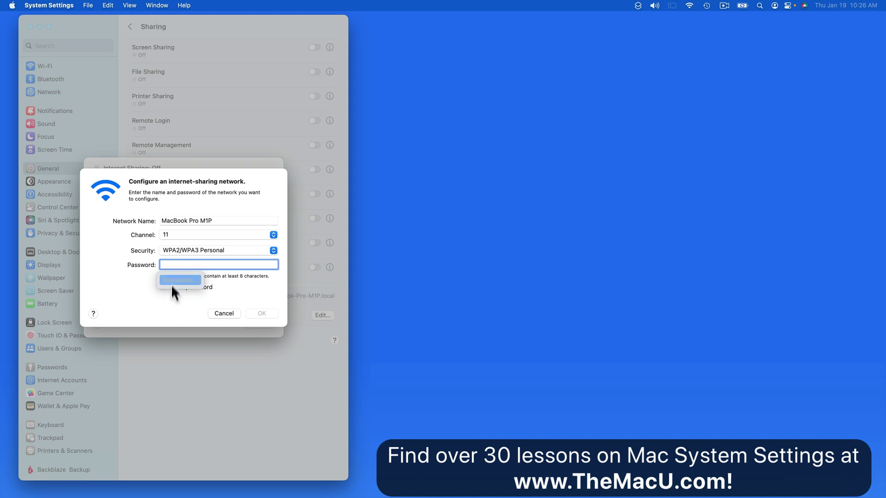
left_click(224, 314)
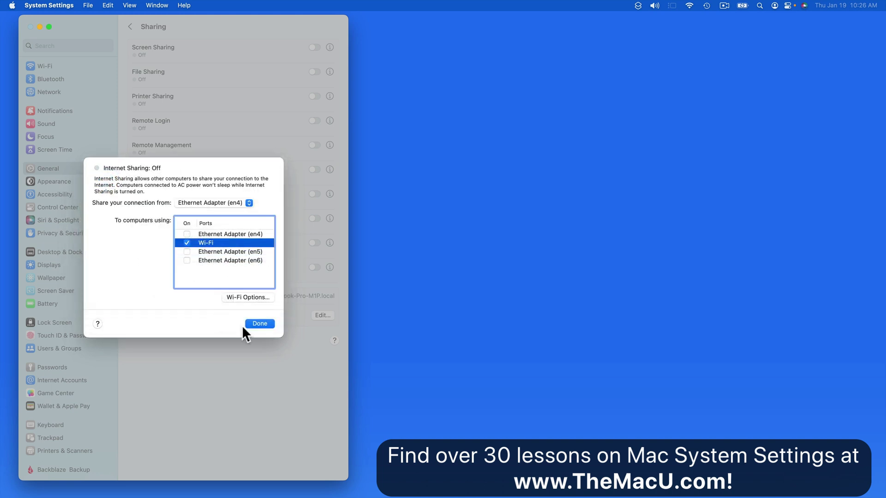
left_click(259, 324)
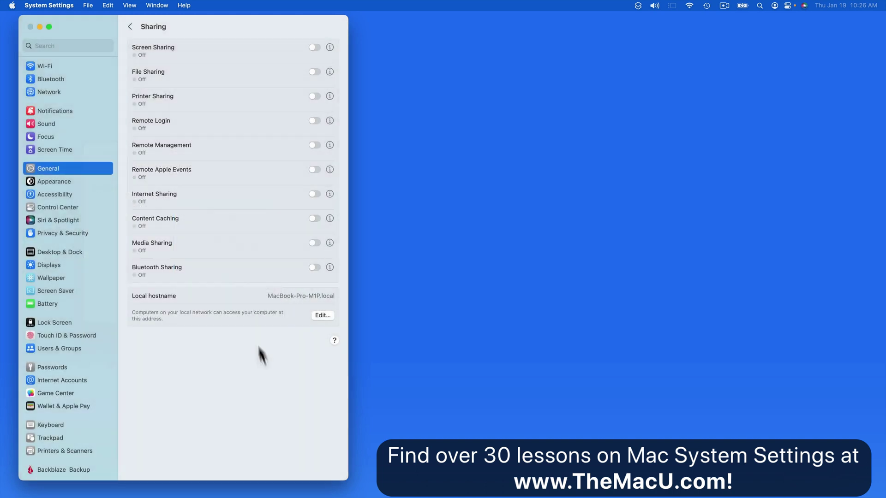
Open Time Machine settings and select the MBPro_TMBU and TM_Backup8TB backup disks
left_click(130, 27)
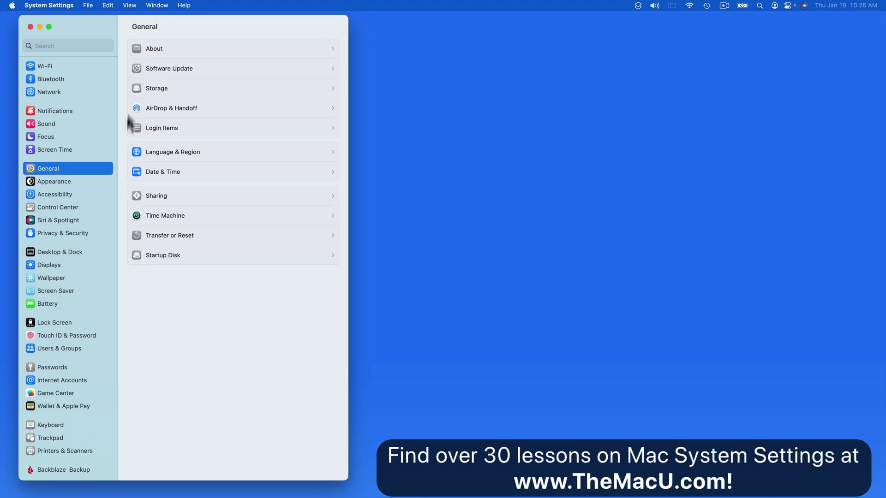
left_click(221, 219)
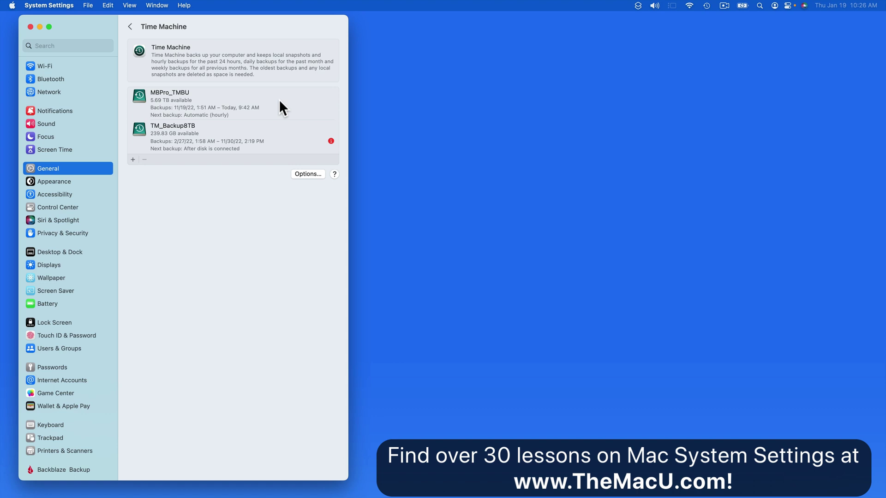
left_click(279, 102)
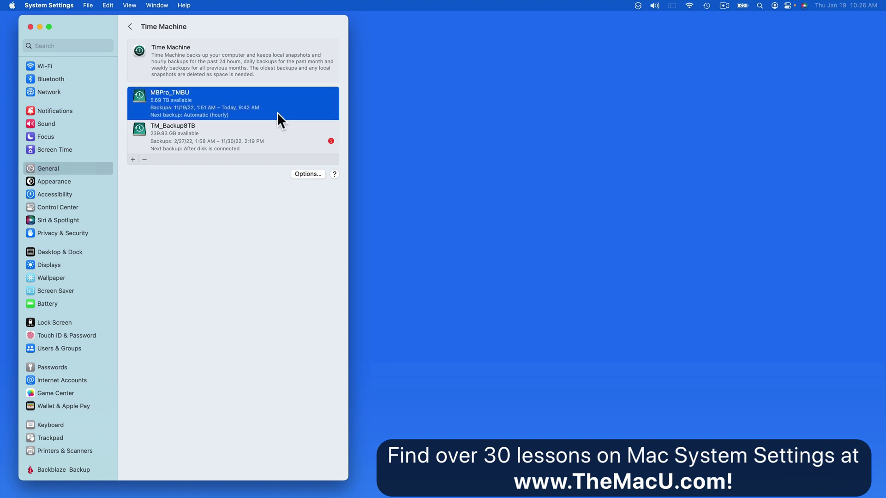
left_click(280, 139)
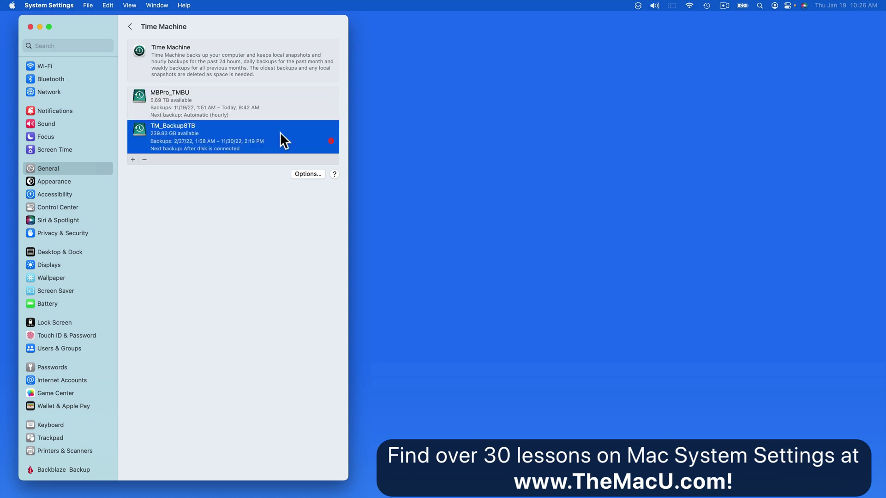
Read TM_Backup8TB's backup failure alert, then start adding a backup disk and cancel
left_click(331, 142)
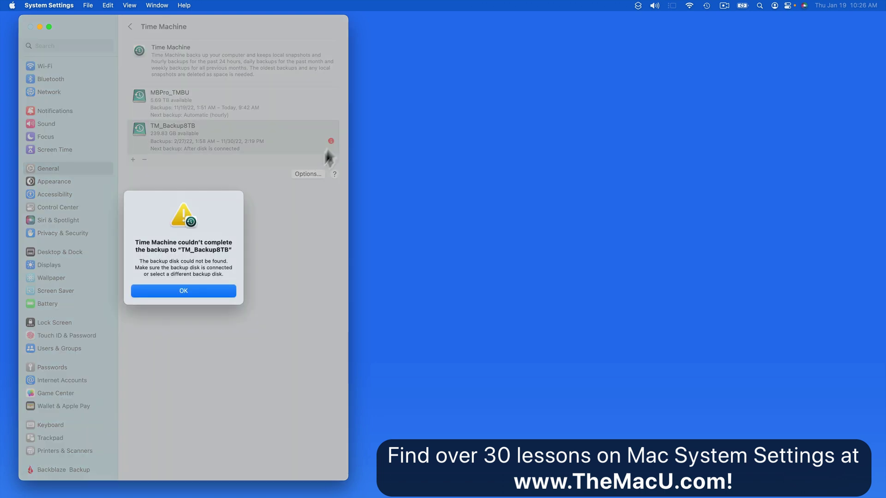
left_click(197, 292)
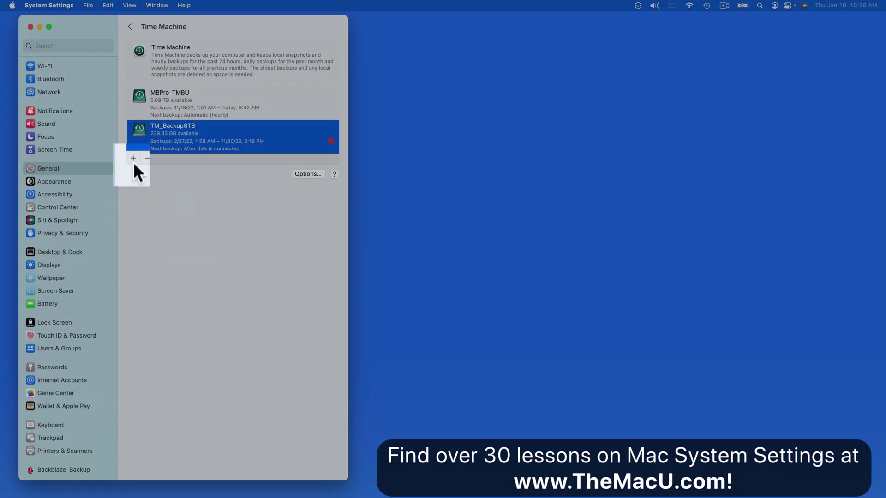
left_click(133, 160)
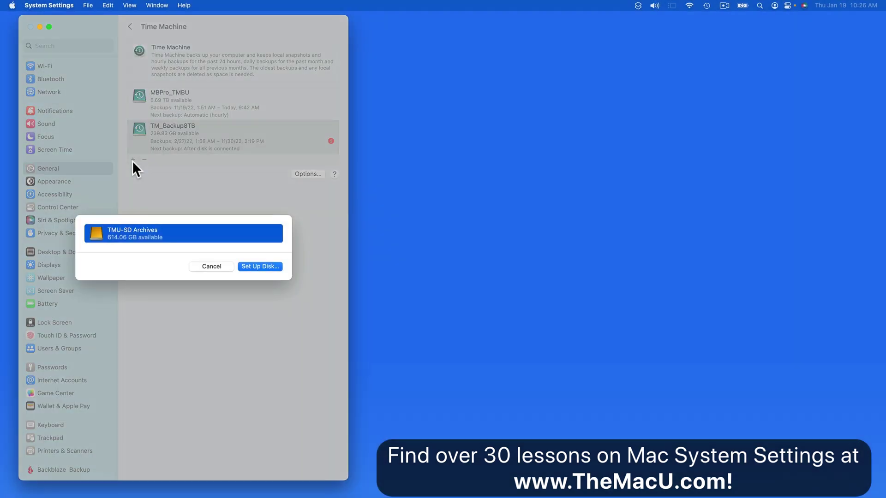
left_click(225, 268)
Open MBPro_TMBU's backup options and keep the backup frequency at Every Hour
left_click(261, 107)
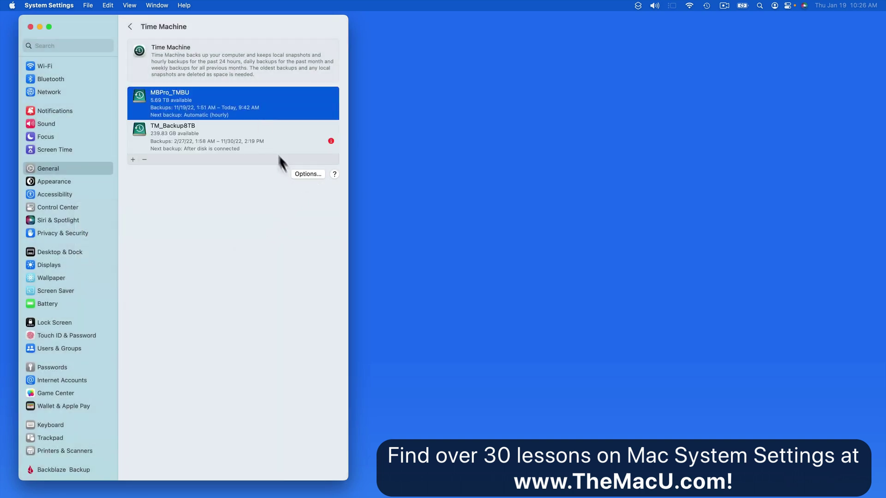
left_click(305, 173)
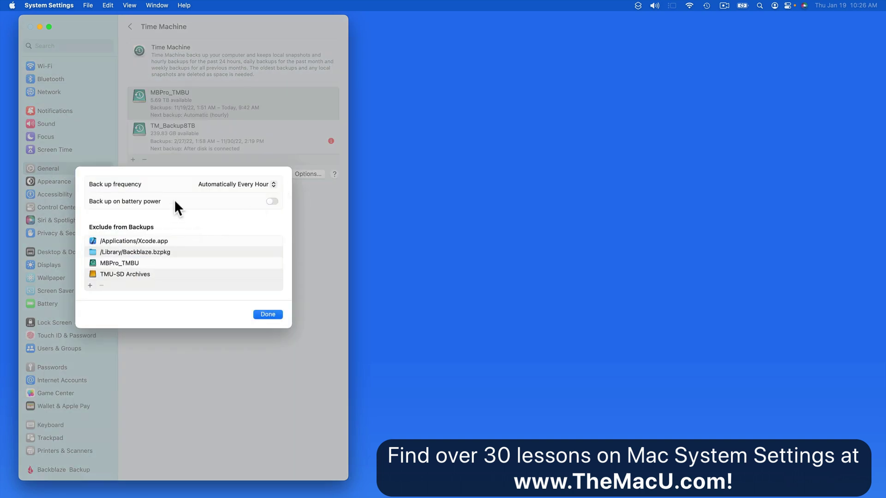
left_click(273, 185)
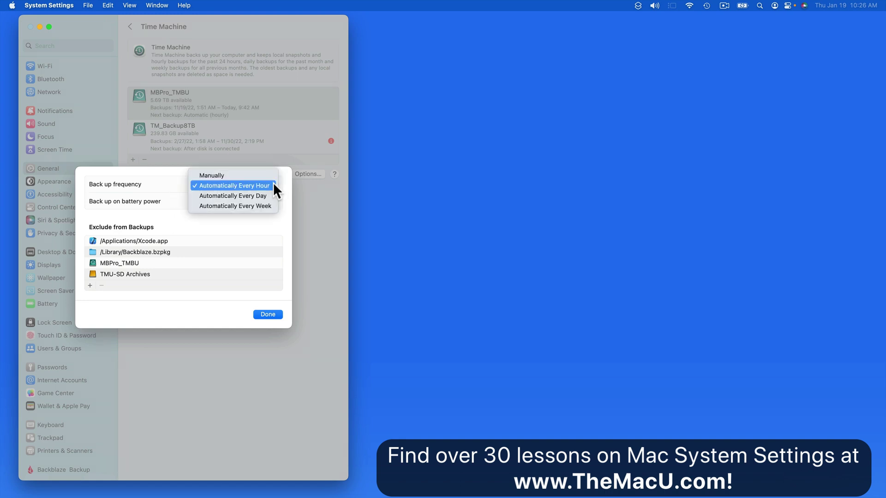
left_click(273, 184)
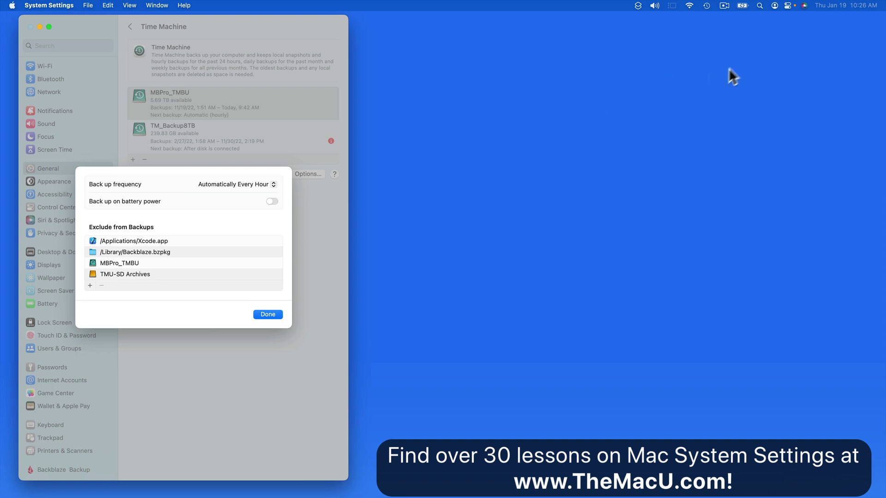
Check the menu-bar Time Machine menu, close the backup options, and return to General
left_click(707, 6)
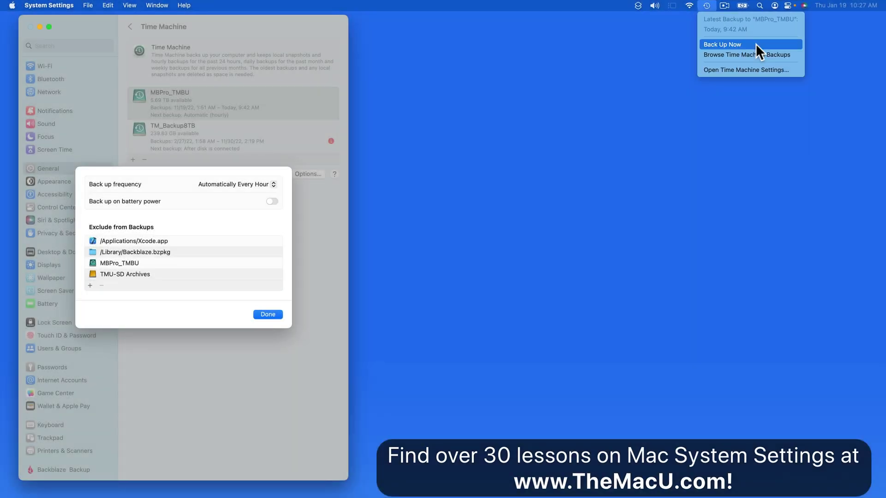
left_click(508, 194)
left_click(187, 317)
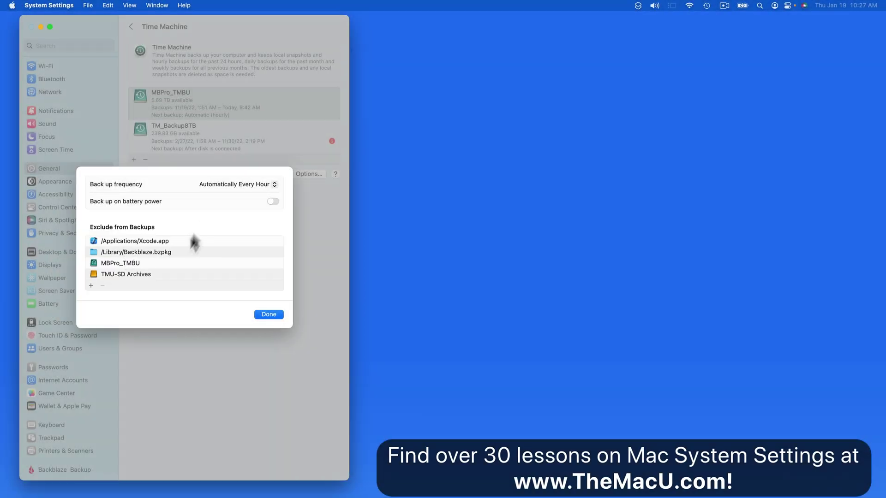
left_click(275, 315)
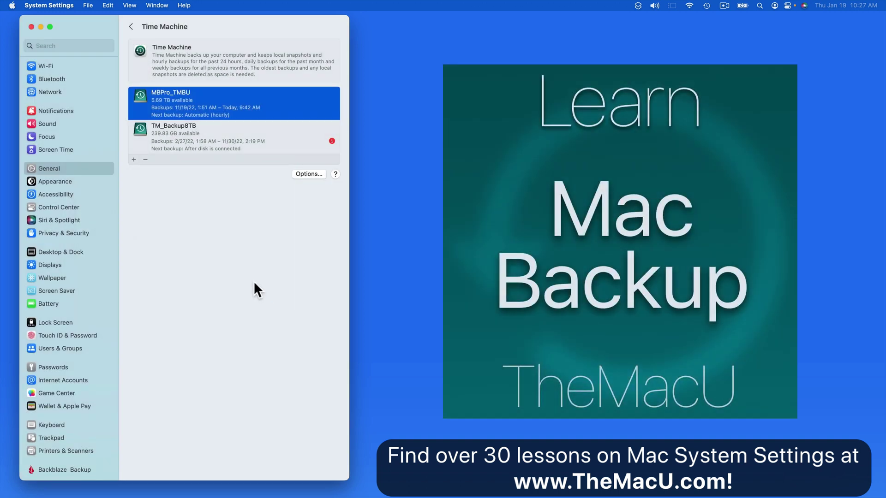
left_click(131, 26)
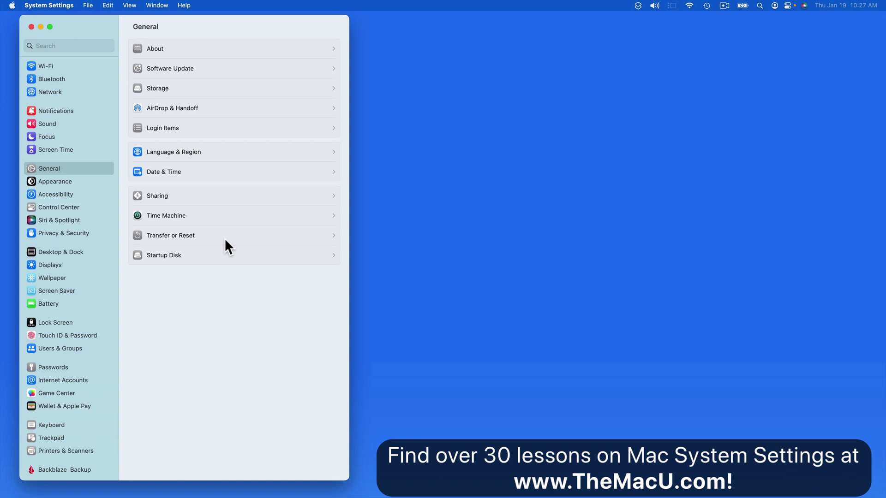
left_click(224, 238)
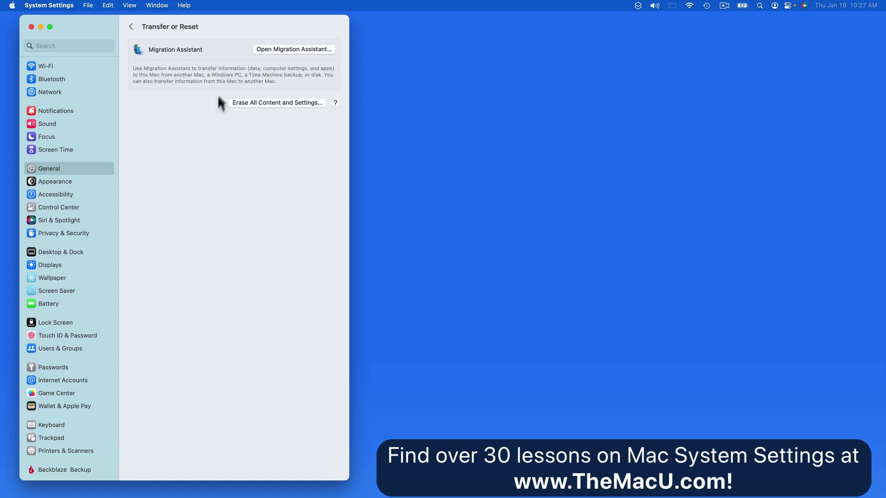
left_click(275, 49)
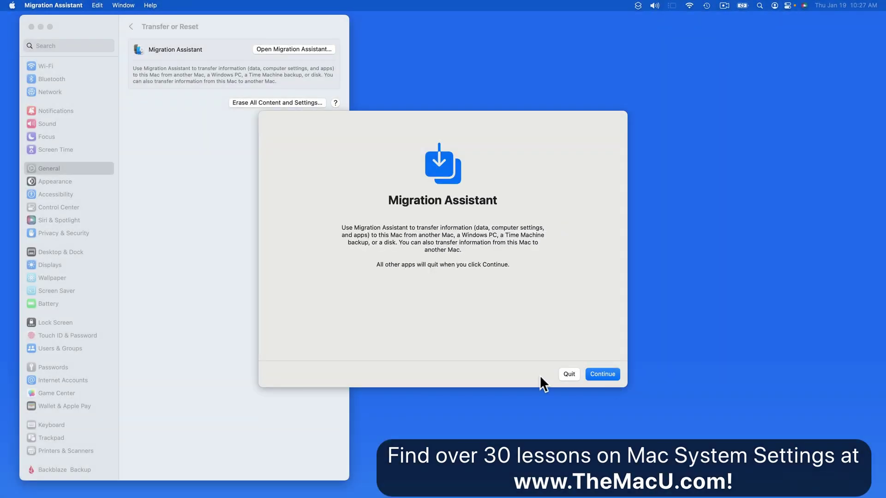
left_click(569, 374)
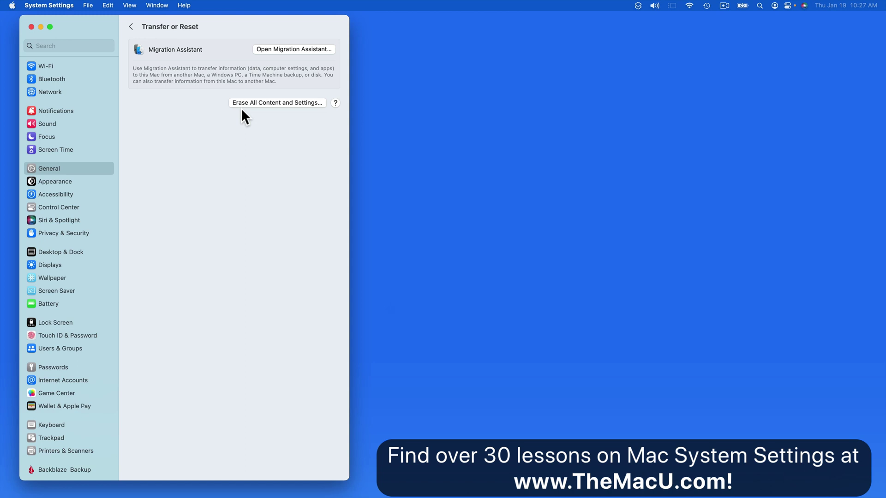
left_click(260, 103)
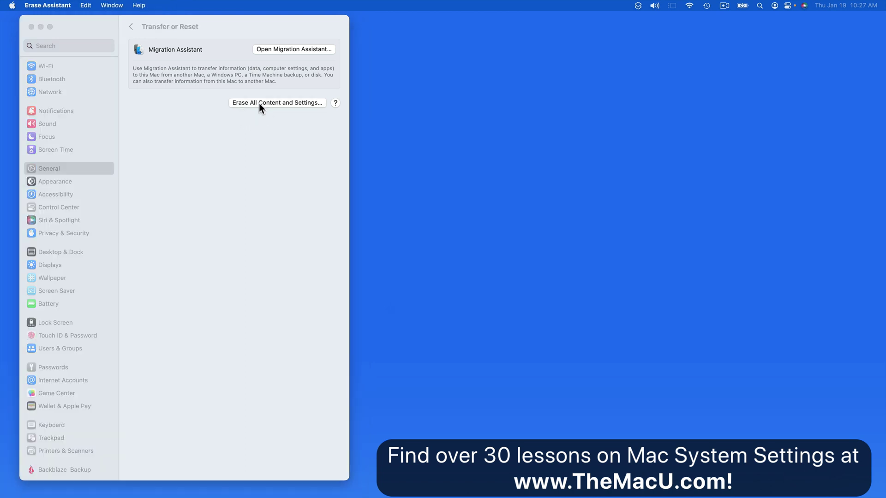
type("*****")
key("Return")
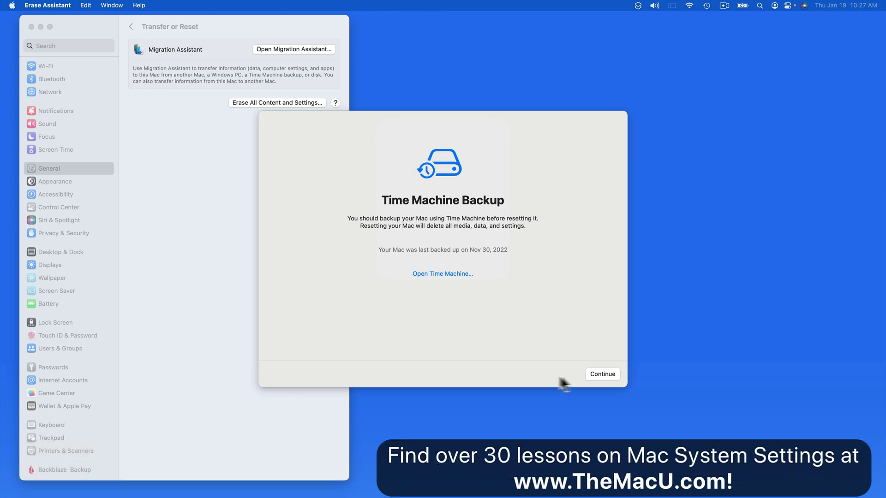
left_click(604, 375)
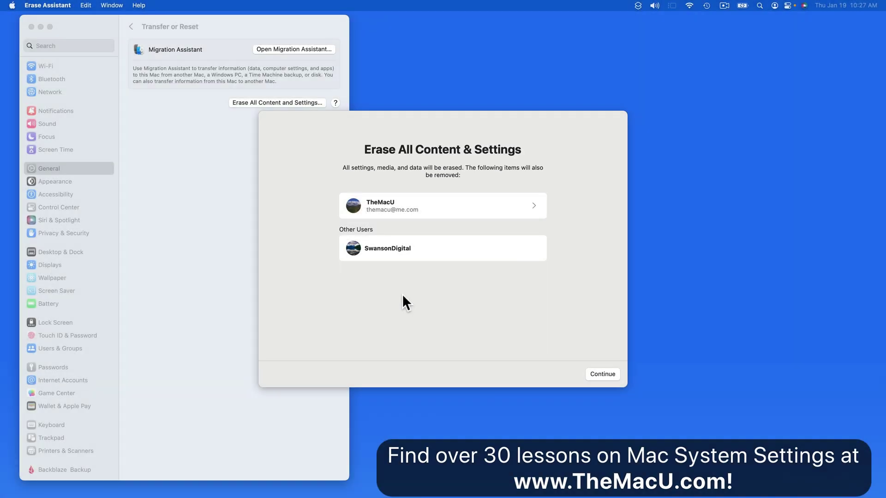
key("super+q")
left_click(132, 26)
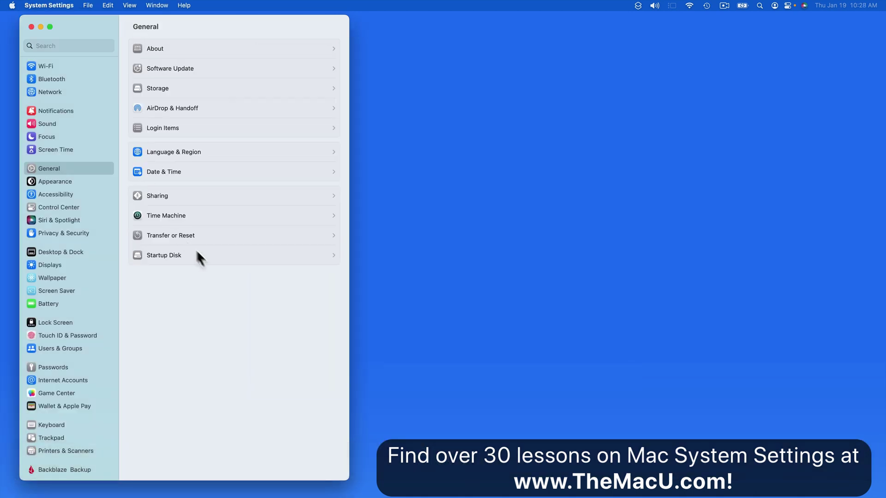
left_click(220, 260)
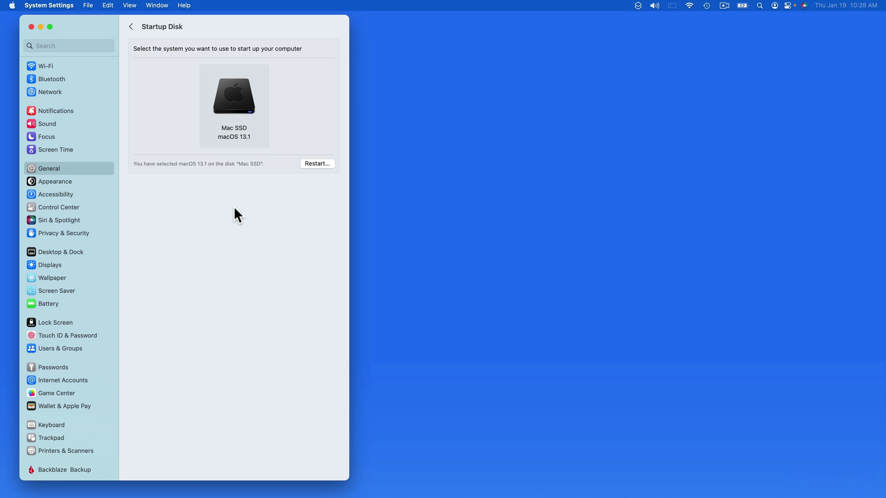
left_click(131, 27)
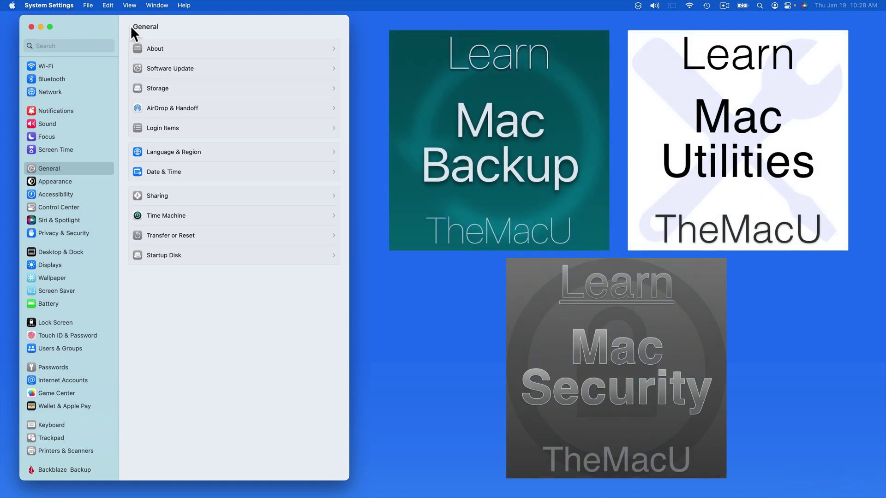